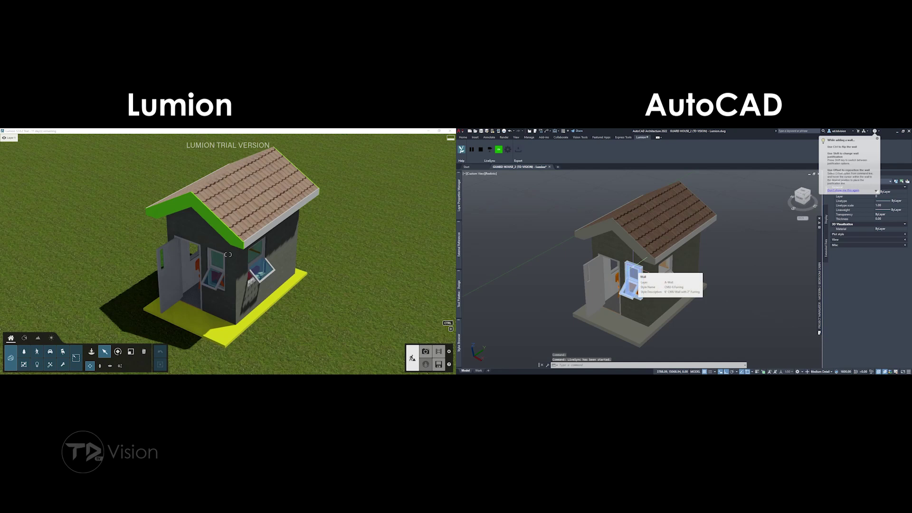
click(655, 297)
mouse_move(655, 297)
shift+middle_down()
mouse_move(632, 309)
mouse_move(664, 292)
mouse_move(656, 288)
shift+middle_up()
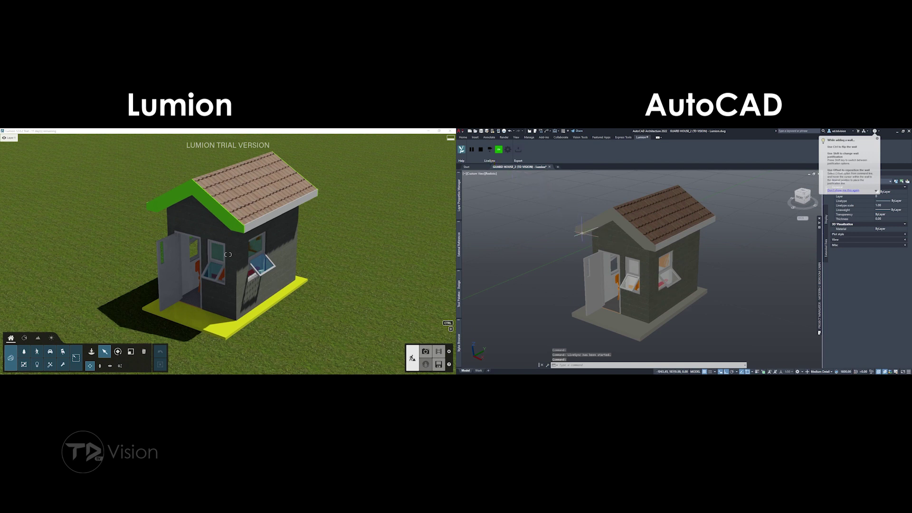
click(597, 275)
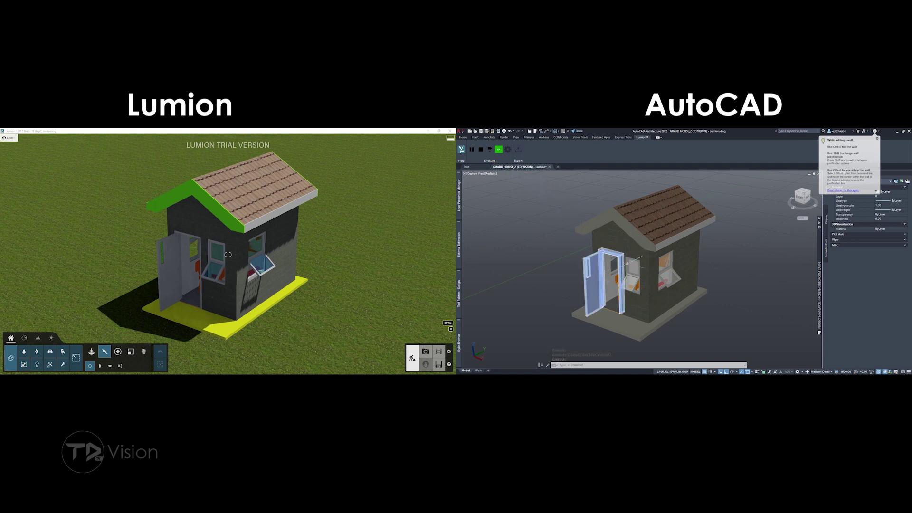
click(643, 277)
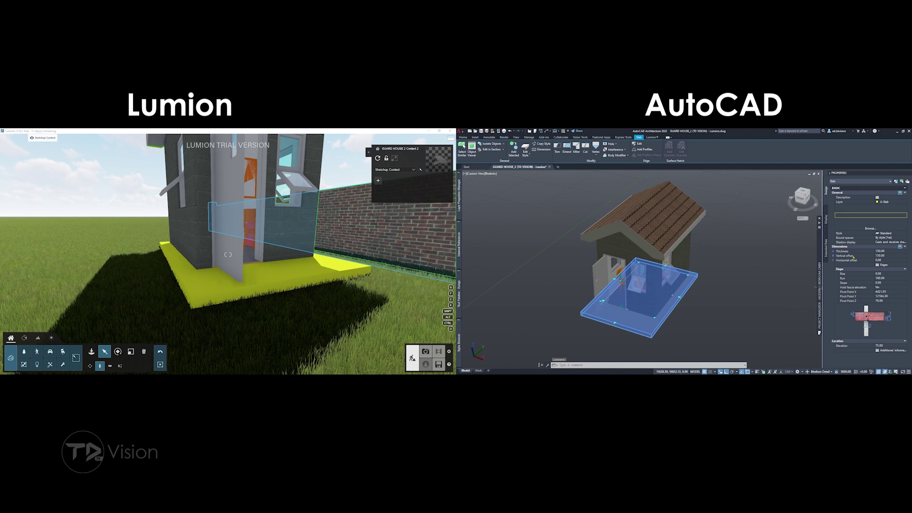
- Set the thickness of the selected floor slab under the guard house to 300
click(889, 251)
text(300)
key(Tab)
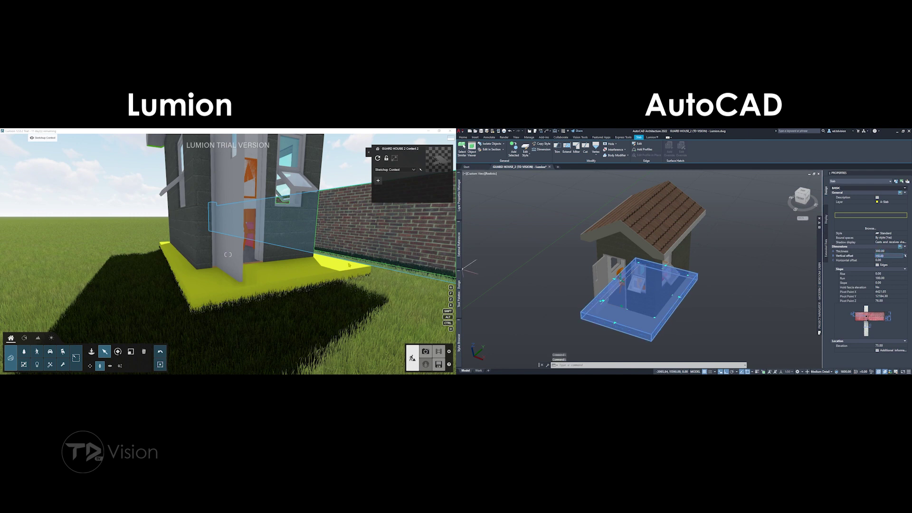
- Switch to Lumion and move the camera around the guard house to inspect its base slab
click(304, 302)
key(a)
key(s)
mouse_move(301, 302)
right_down()
mouse_move(304, 276)
mouse_move(328, 287)
mouse_move(302, 285)
mouse_move(309, 302)
mouse_move(285, 302)
right_up()
key(d)
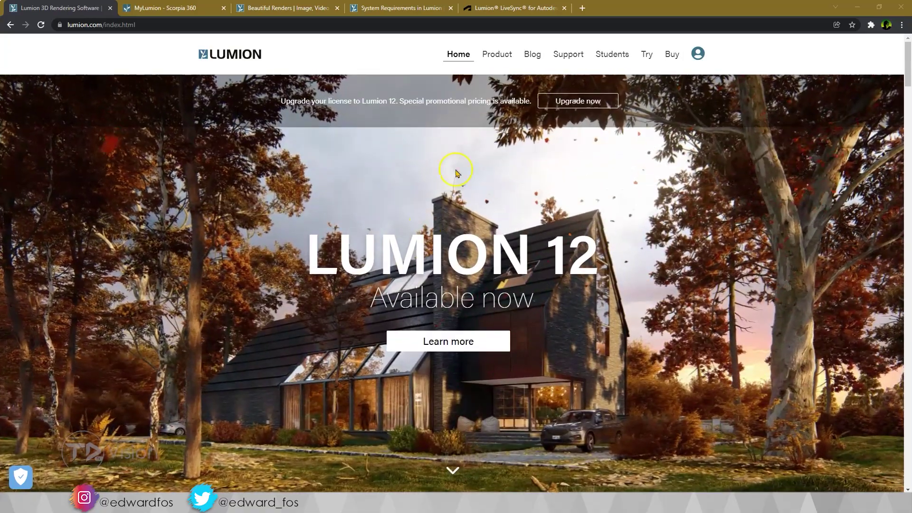
- Open the Lumion showcase gallery, enlarge the sunset backyard render and advance to the following image
mouse_move(502, 63)
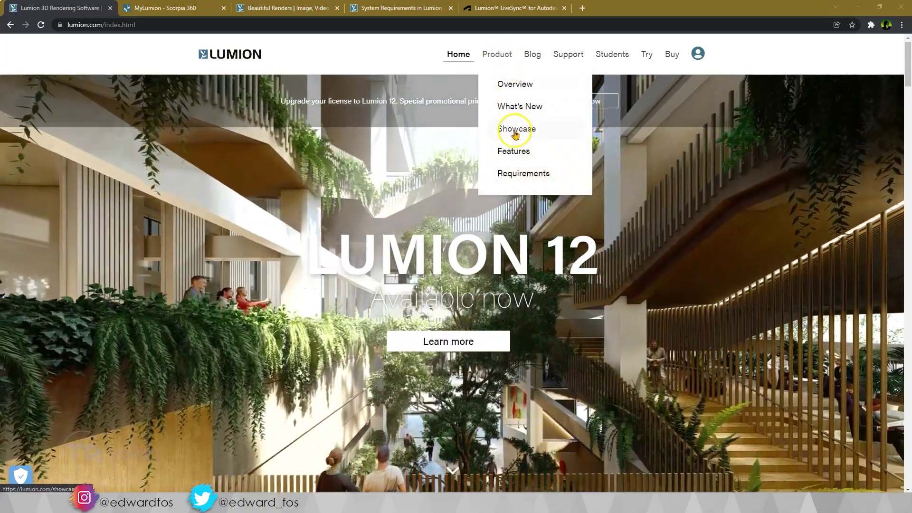
click(515, 133)
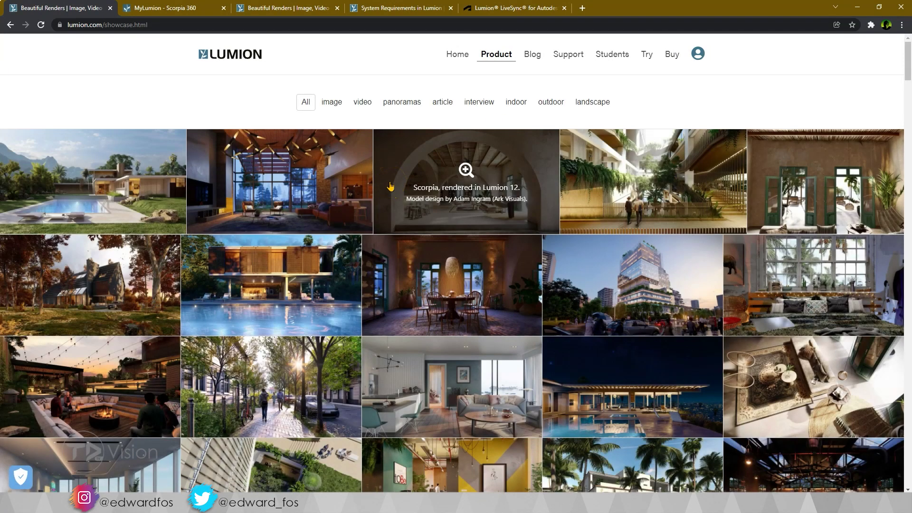
scroll(331, 236, down, 4)
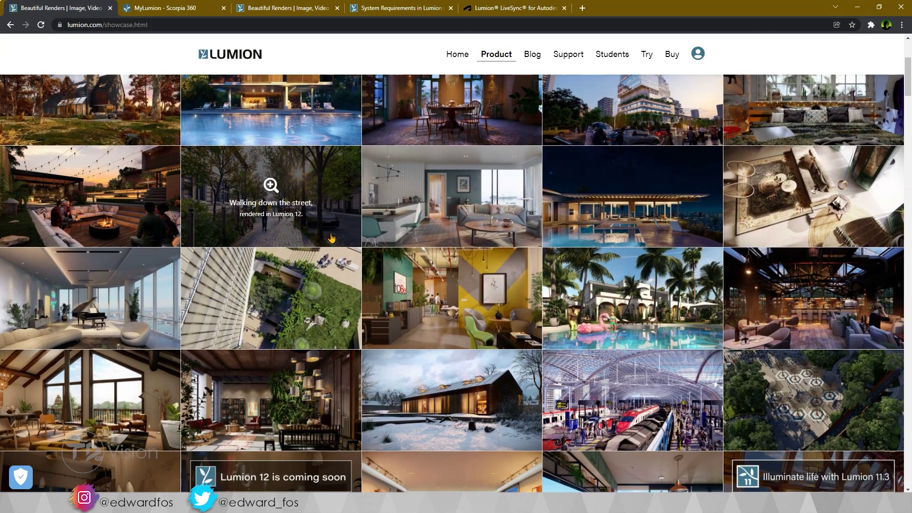
click(140, 193)
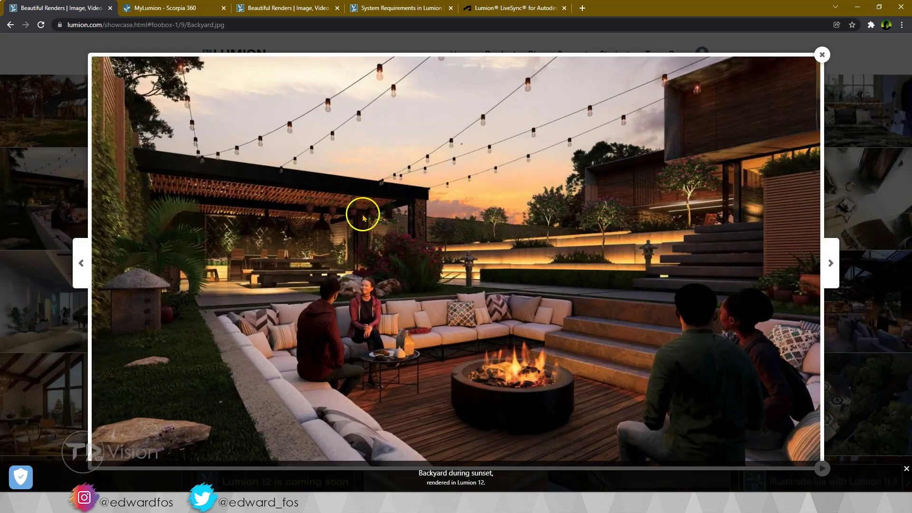
click(829, 264)
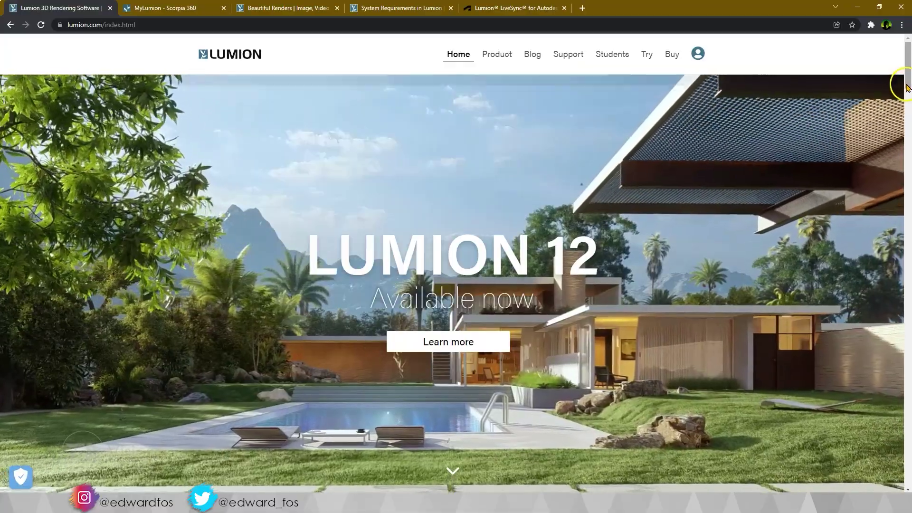
drag(907, 88, 908, 461)
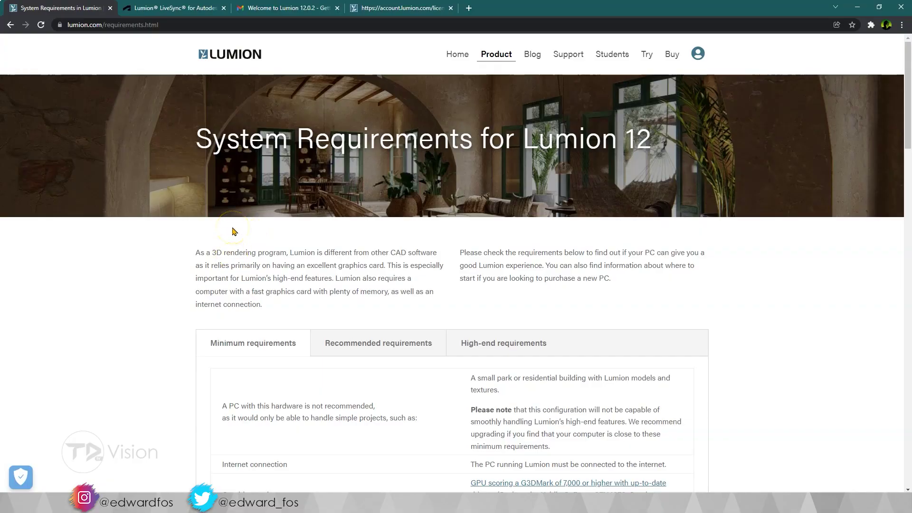
- Review the minimum system requirements for Lumion 12, including graphics card, processor, memory and disk space
scroll(181, 285, down, 4)
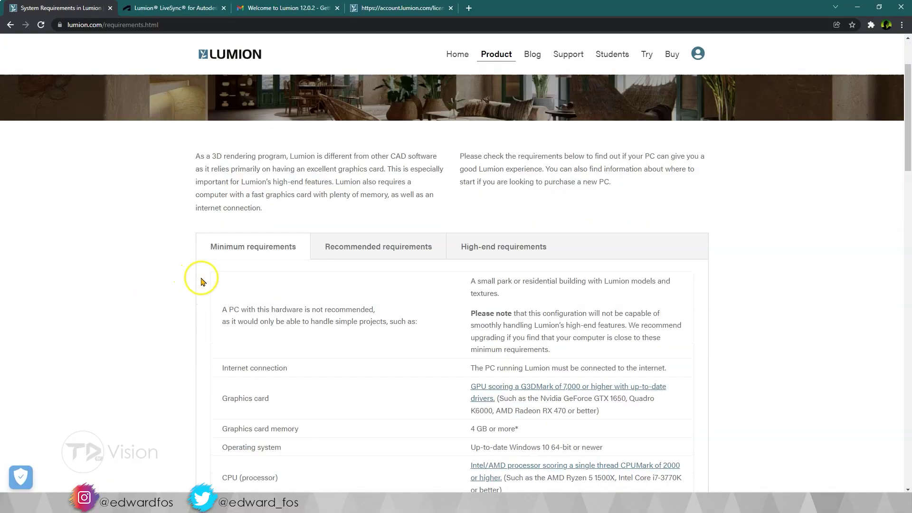
scroll(201, 281, down, 2)
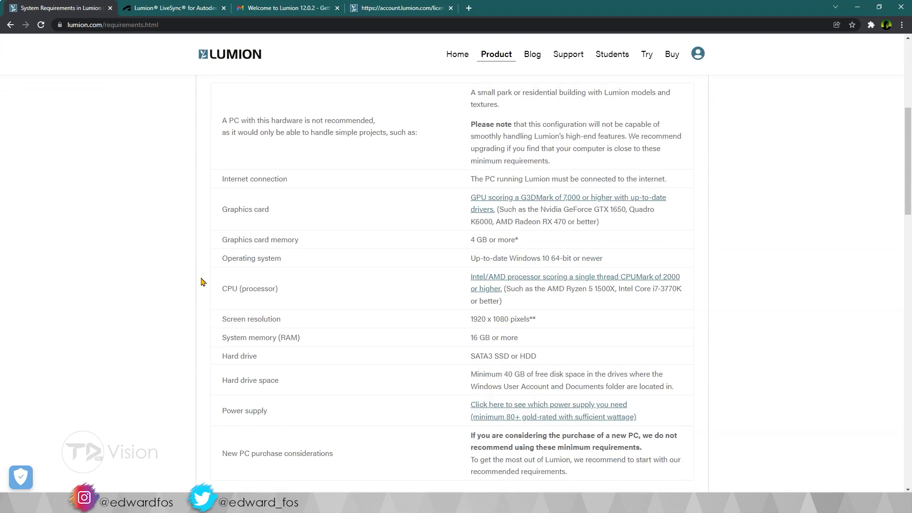
scroll(201, 281, down, 1)
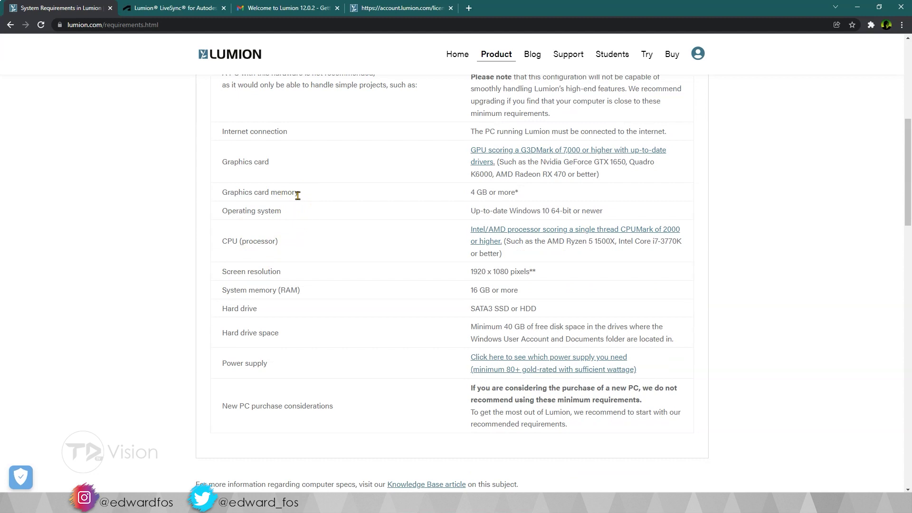
scroll(298, 195, up, 7)
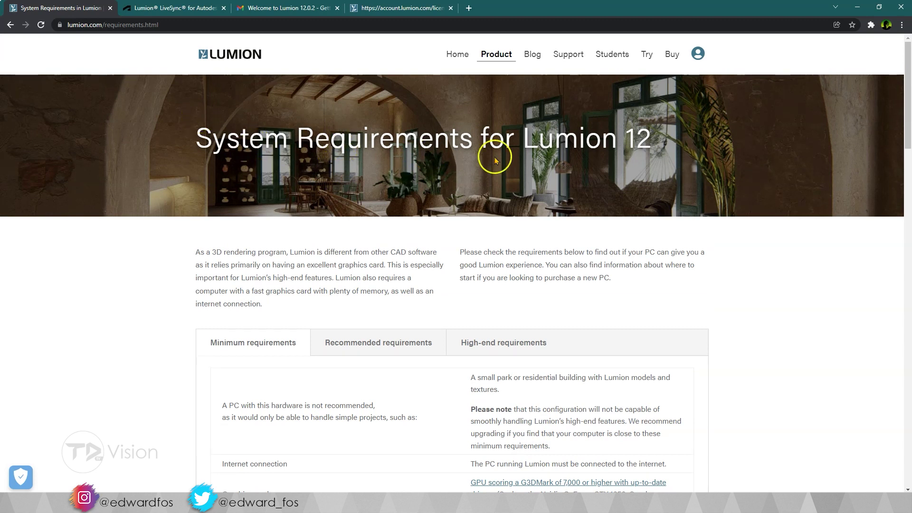
scroll(466, 197, down, 7)
click(455, 239)
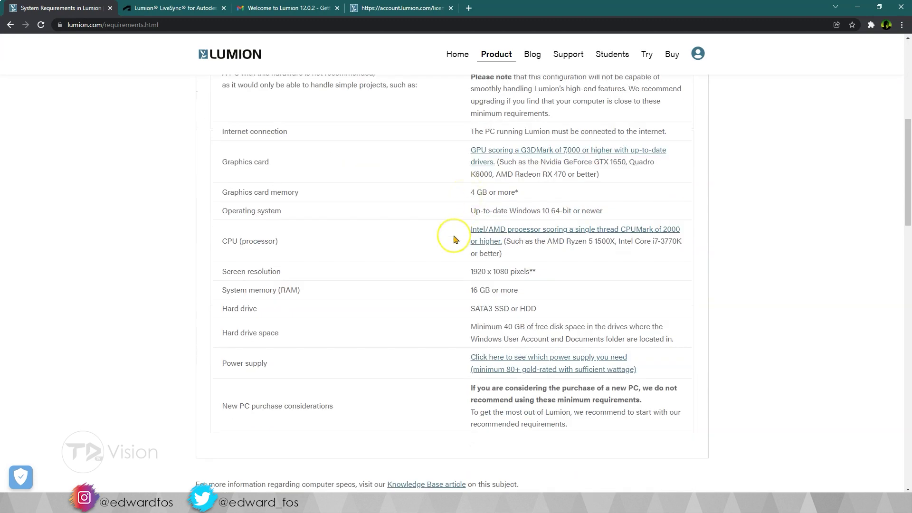
scroll(454, 239, up, 1)
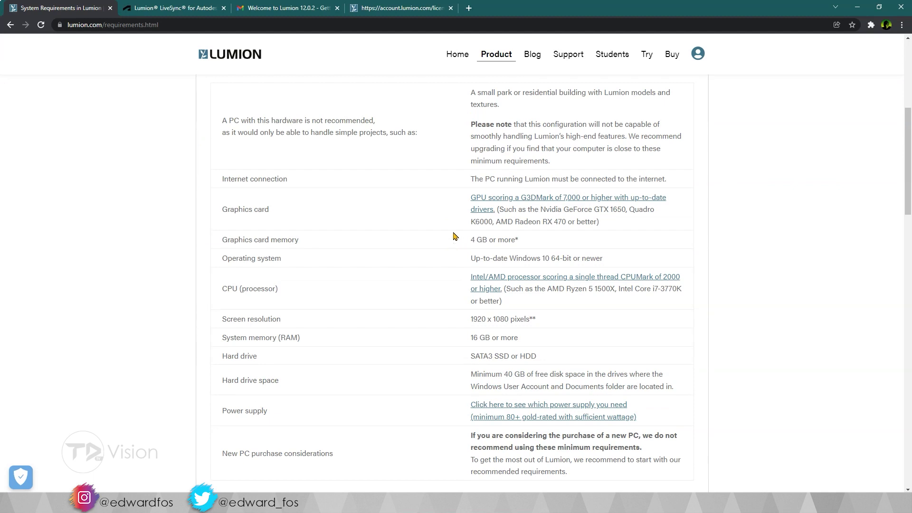
click(355, 220)
click(363, 233)
scroll(362, 236, up, 7)
click(377, 246)
scroll(379, 245, down, 2)
scroll(378, 244, up, 2)
- Search the Autodesk App Store for "lumion" and open the Lumion LiveSync for Autodesk AutoCAD page
click(169, 8)
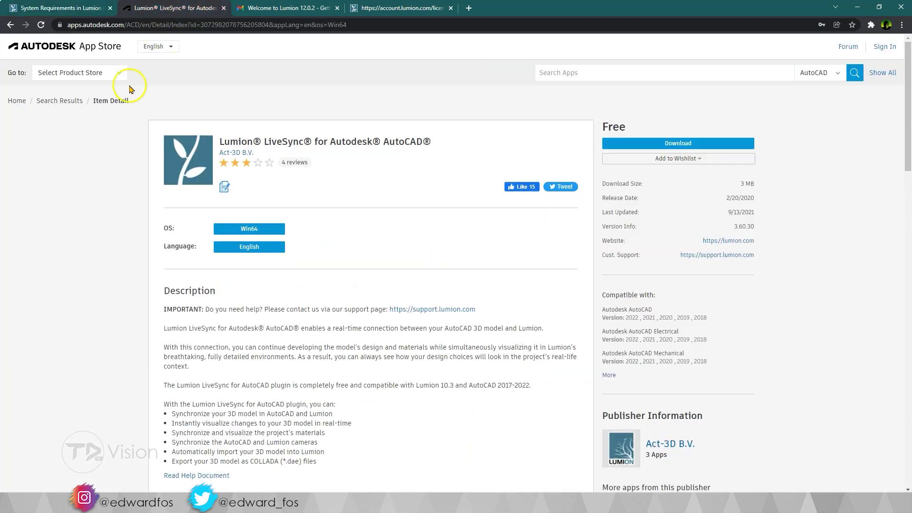
click(55, 48)
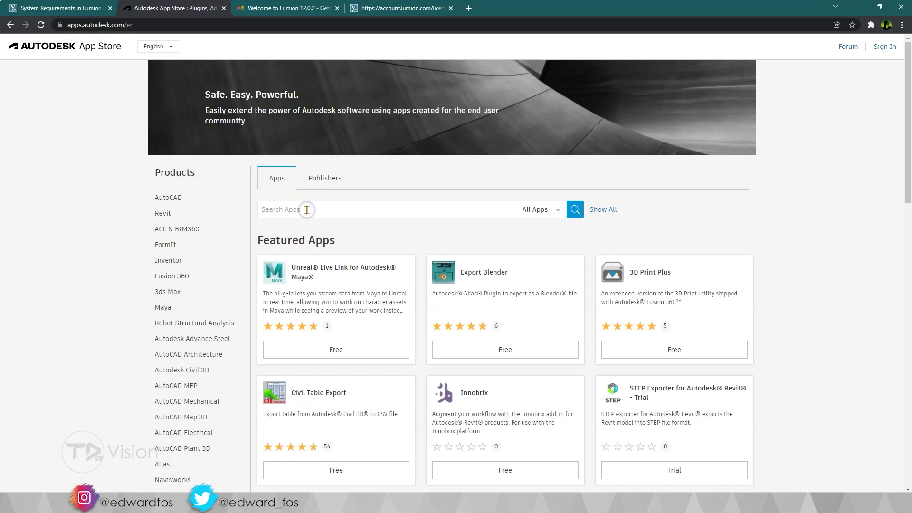
text(lumion)
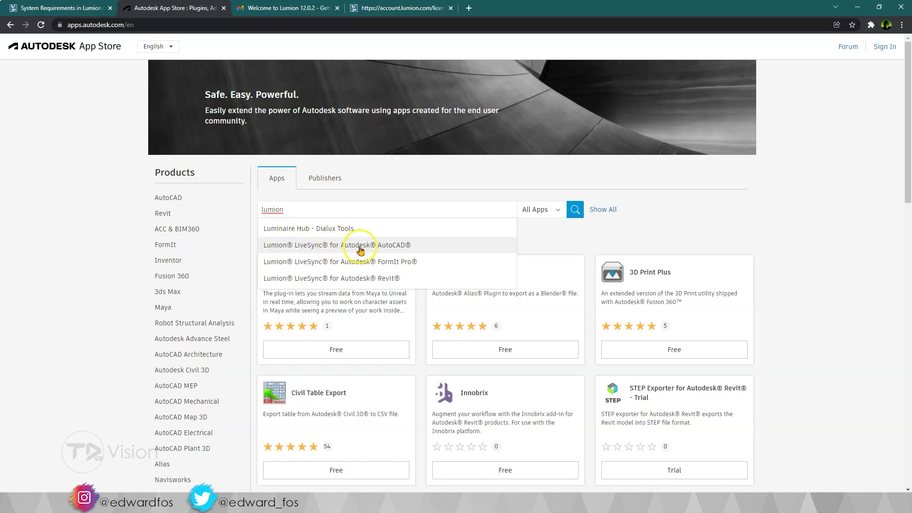
click(387, 246)
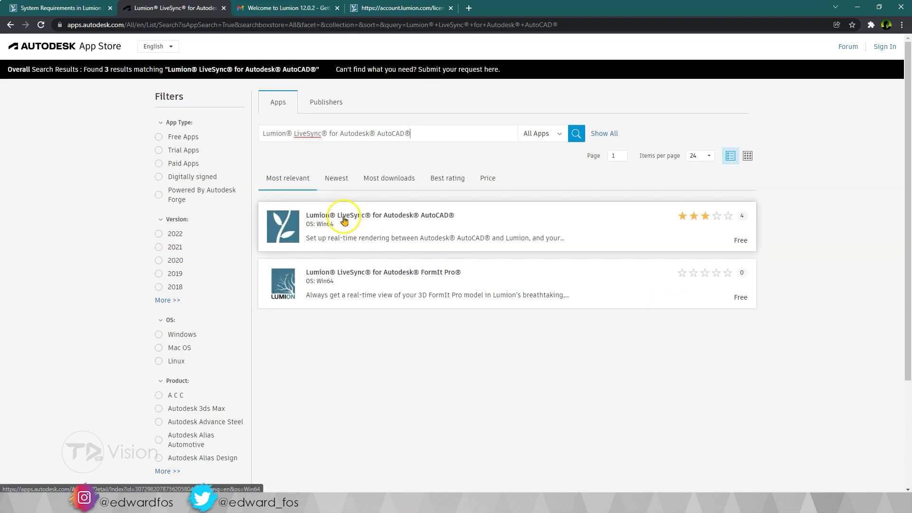
click(347, 212)
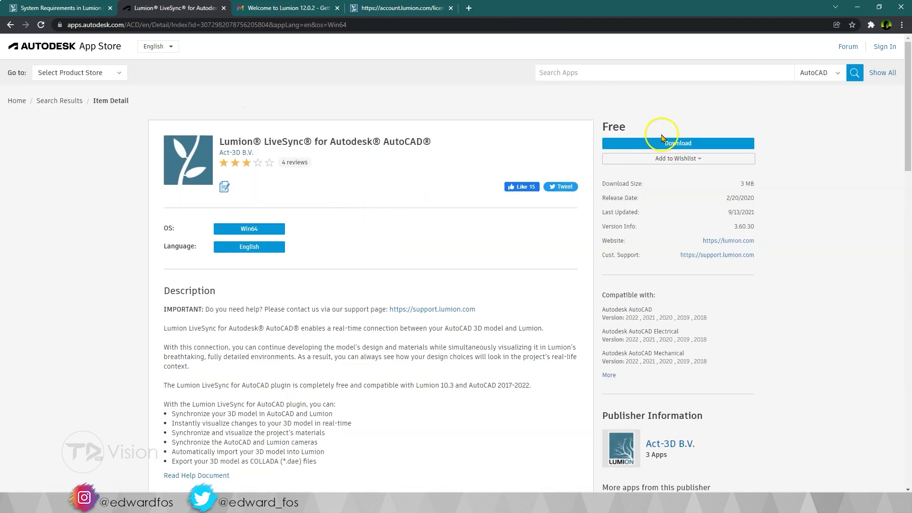
click(669, 144)
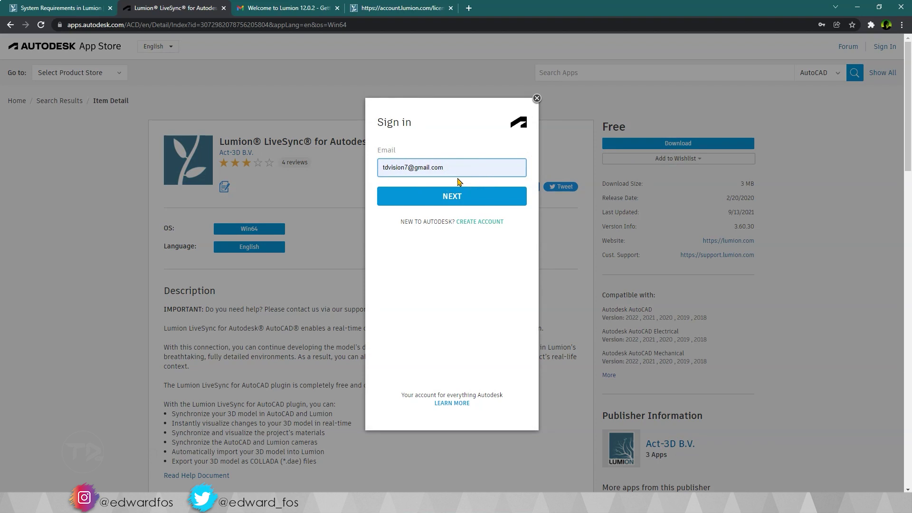
click(460, 197)
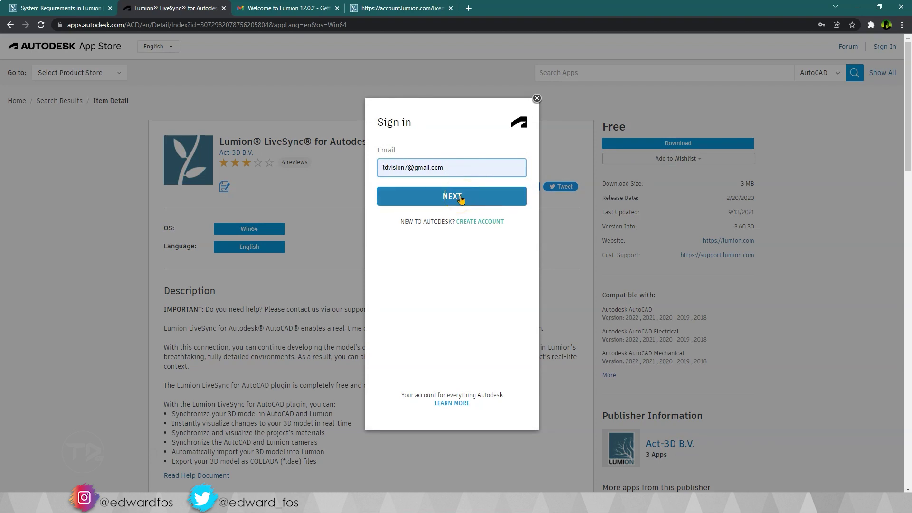
click(537, 98)
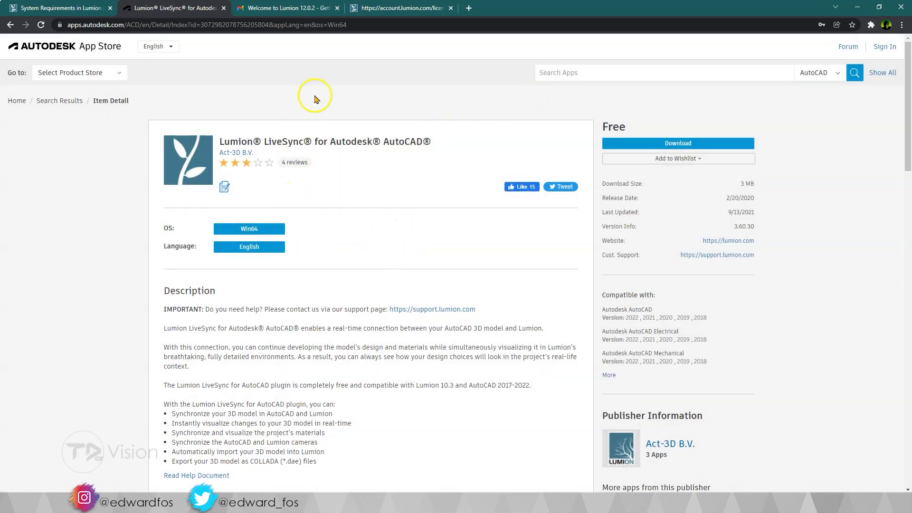
- Open Lumion's free trial page and review the fields and agreements in the trial request form
click(95, 8)
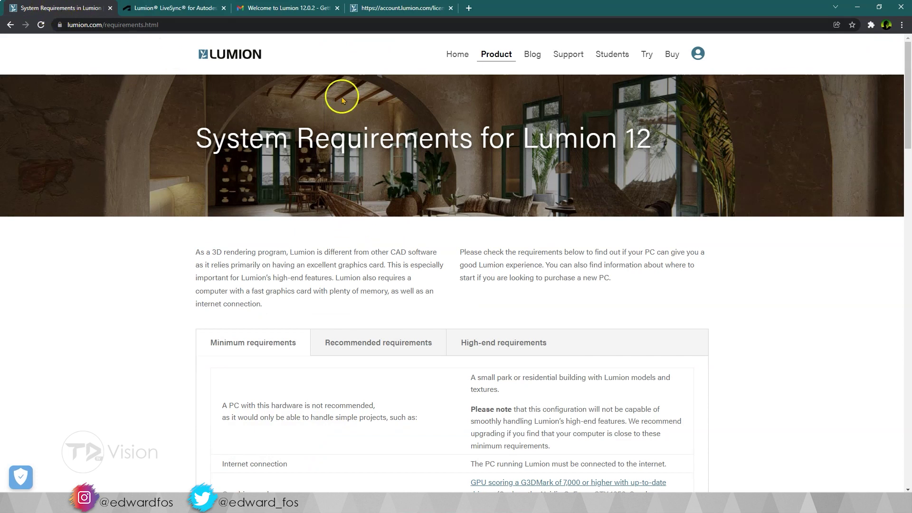
mouse_move(672, 61)
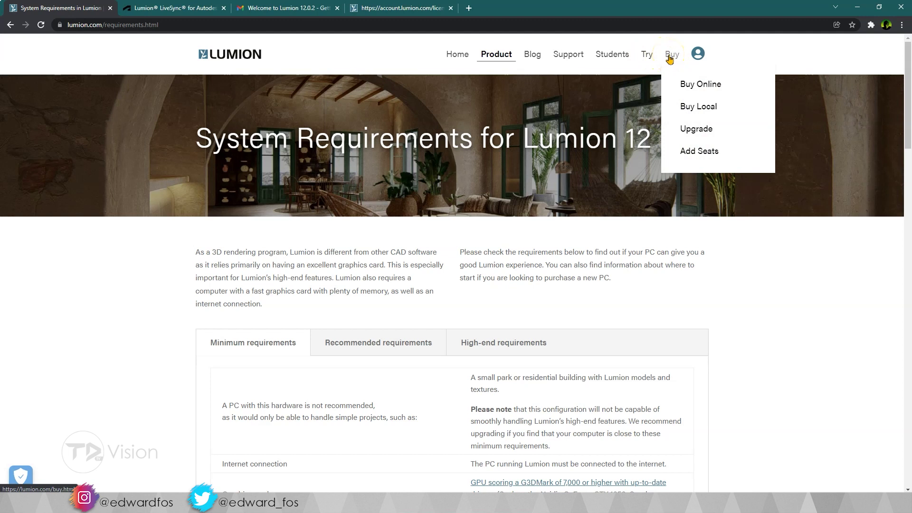
click(647, 57)
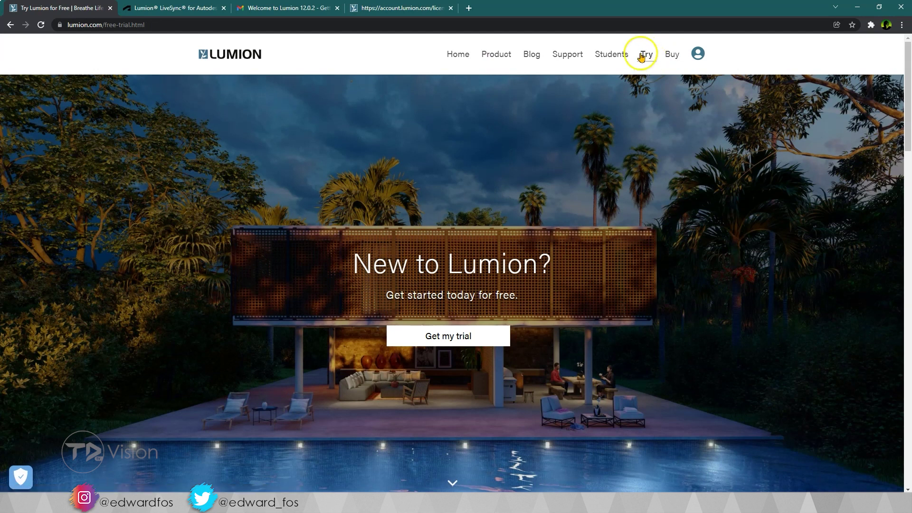
scroll(475, 193, down, 12)
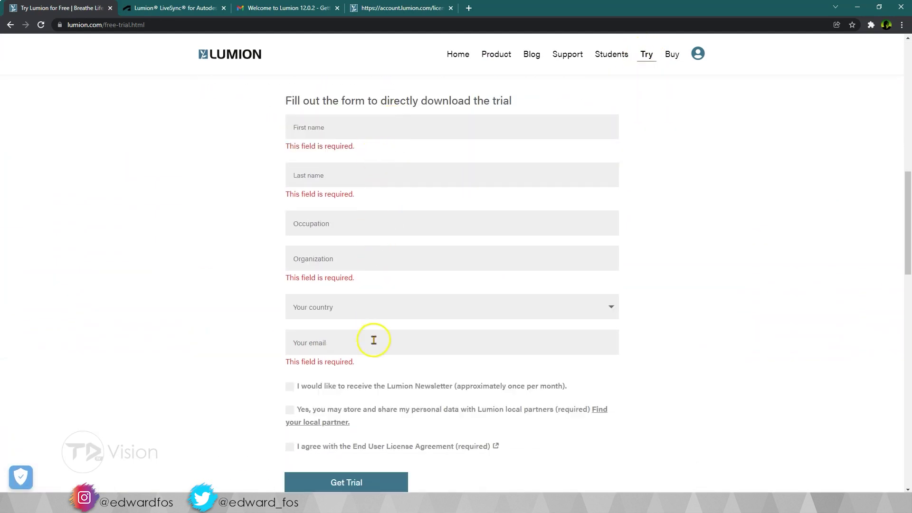
scroll(374, 340, down, 5)
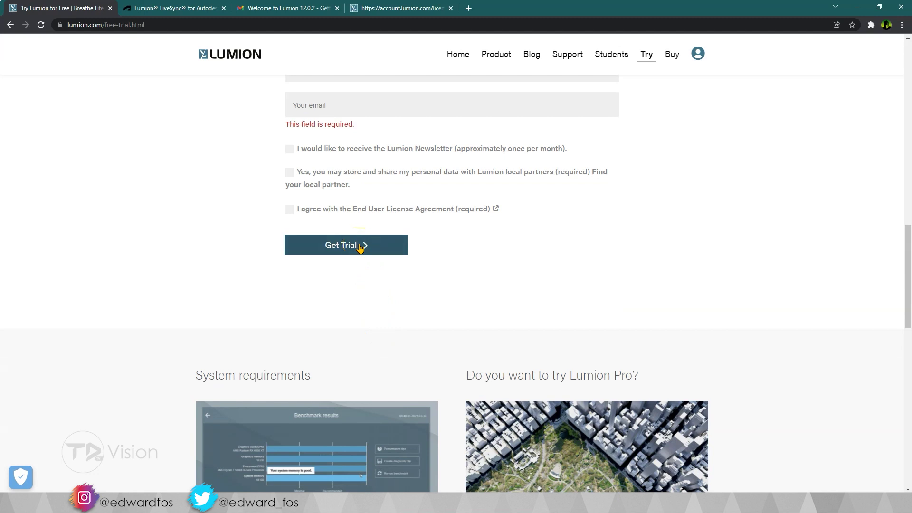
scroll(359, 247, up, 5)
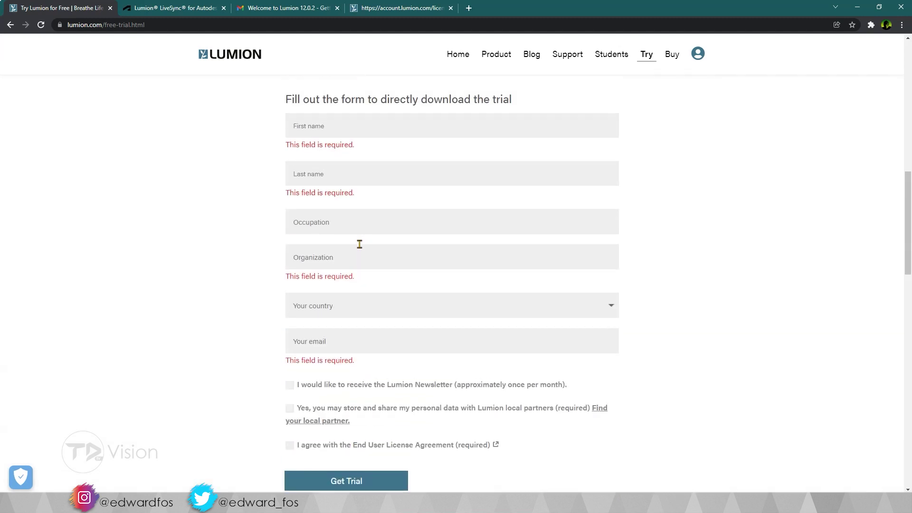
- Go from the Lumion welcome e-mail to the account's license keys and download the Lumion 12 Trial Version
click(295, 11)
scroll(361, 190, down, 1)
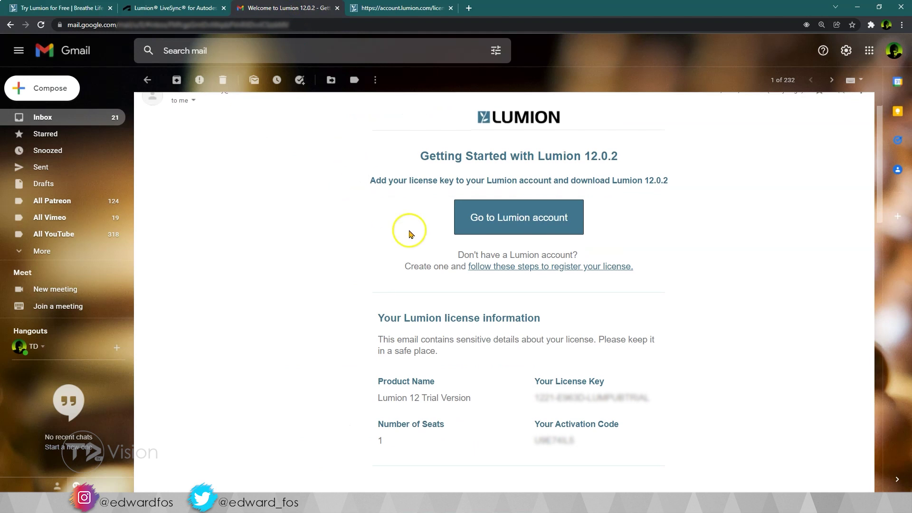
click(508, 219)
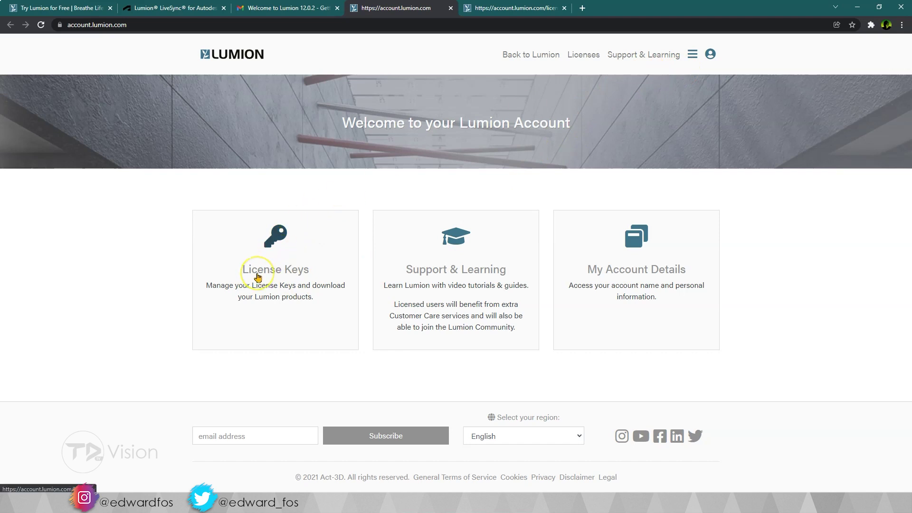
click(279, 260)
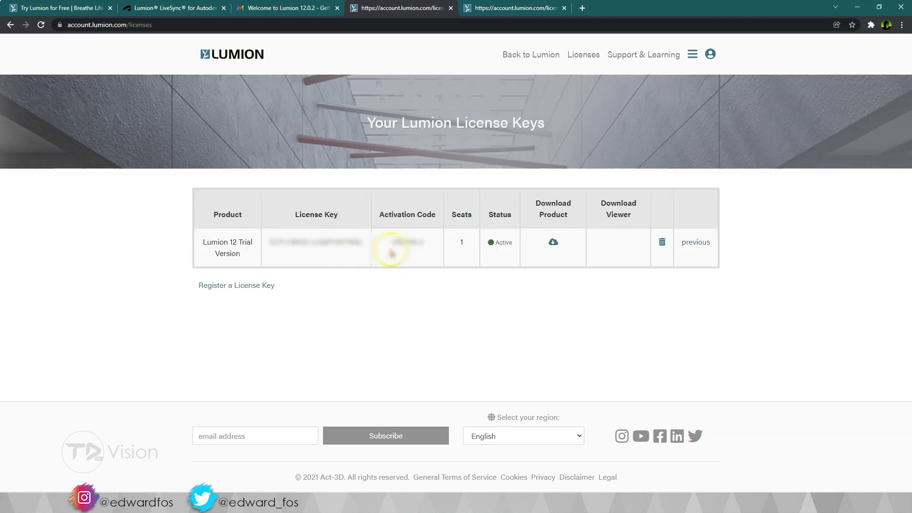
click(553, 243)
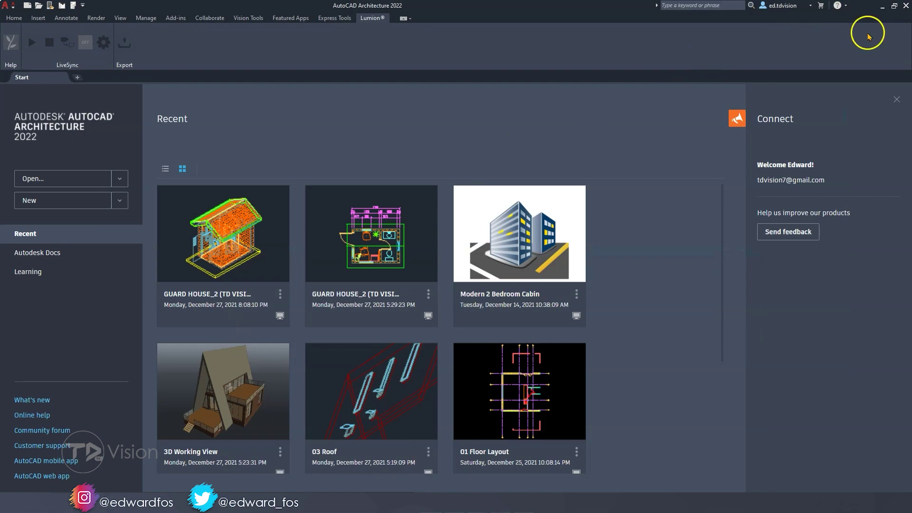
- Locate the LiveSync plugin and Lumion 12.0.2 trial installers on the desktop and check the plugin's Lumion commands in AutoCAD Architecture
click(882, 6)
drag(443, 295, 377, 247)
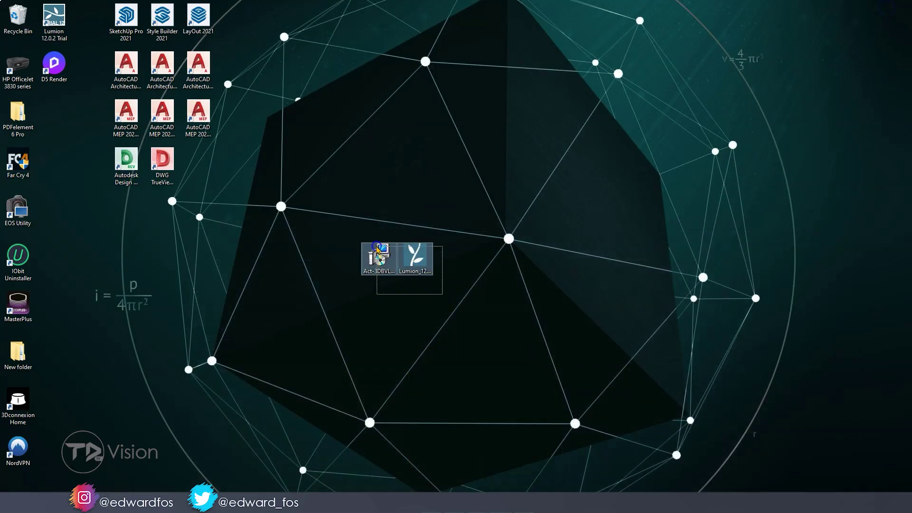
click(379, 255)
click(418, 257)
click(423, 262)
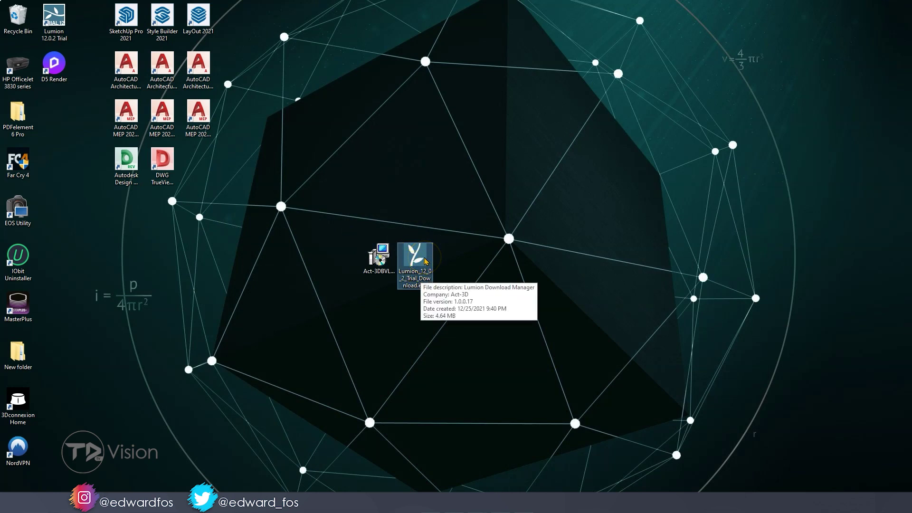
click(385, 257)
click(383, 260)
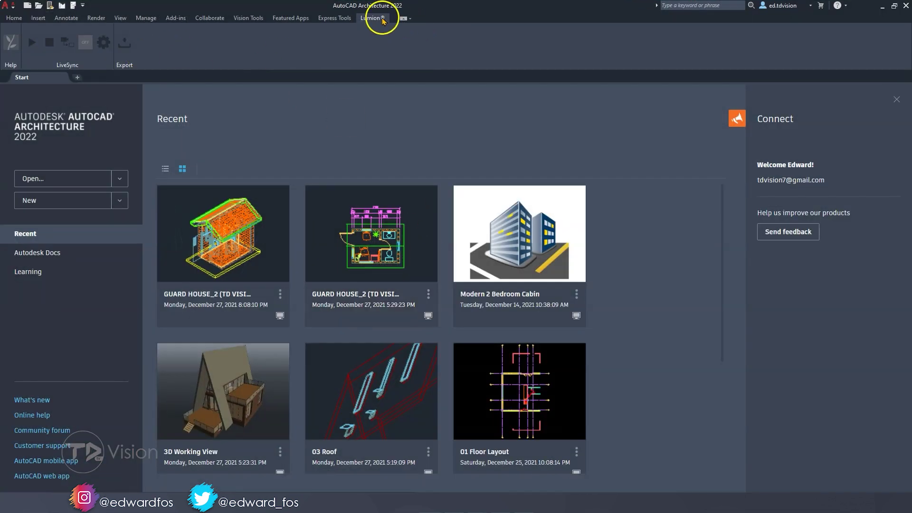
click(373, 21)
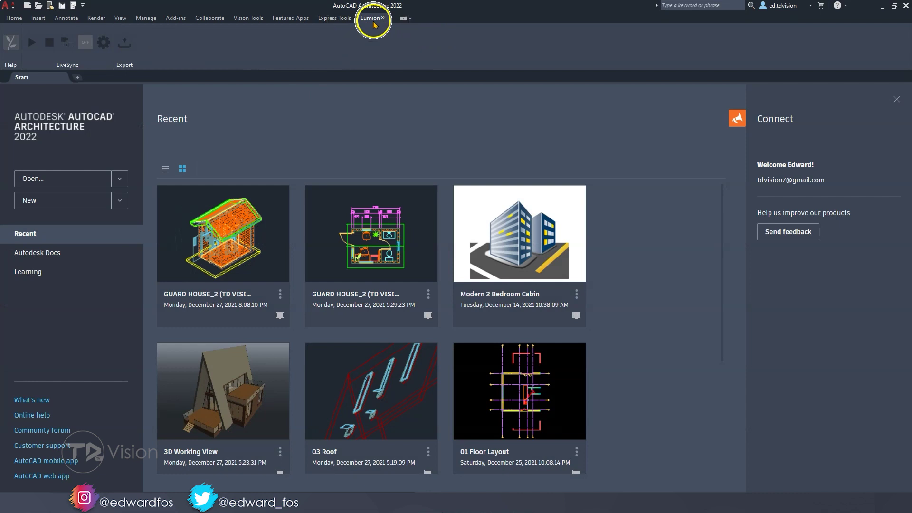
click(883, 5)
click(415, 274)
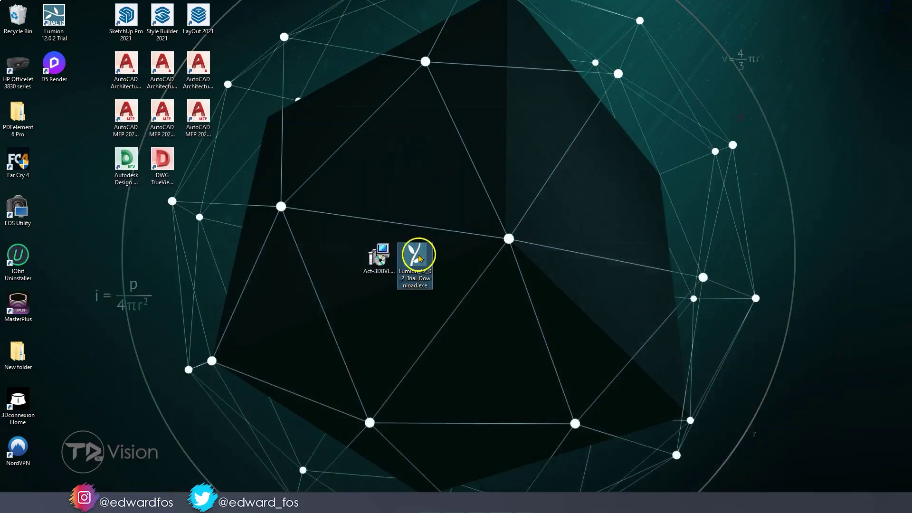
- Launch Lumion 12.0.2 Trial from the desktop and switch to the GUARD HOUSE_2 (TD VISION) - Lumion drawing in AutoCAD Architecture
click(60, 21)
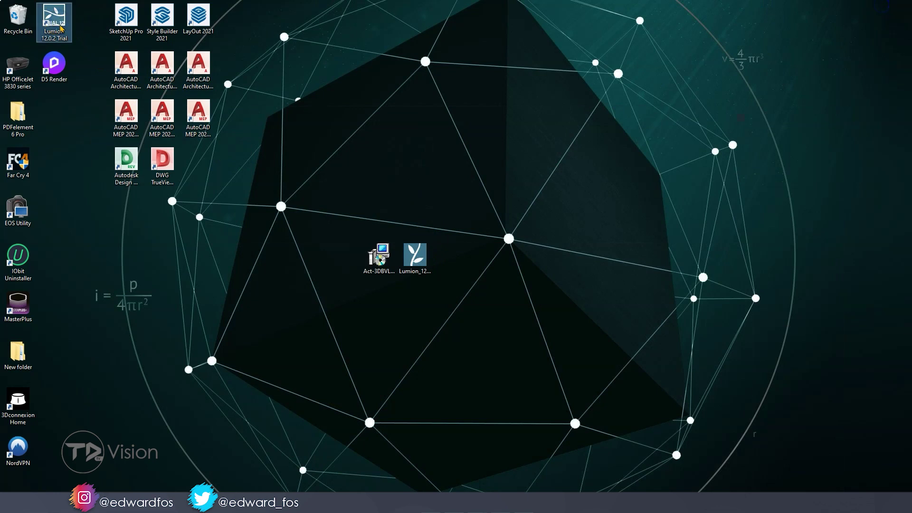
double_click(56, 24)
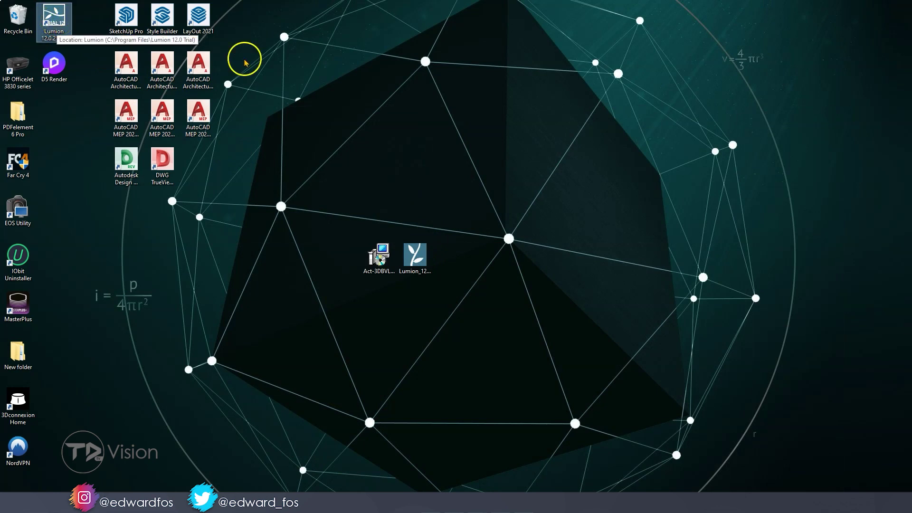
click(429, 504)
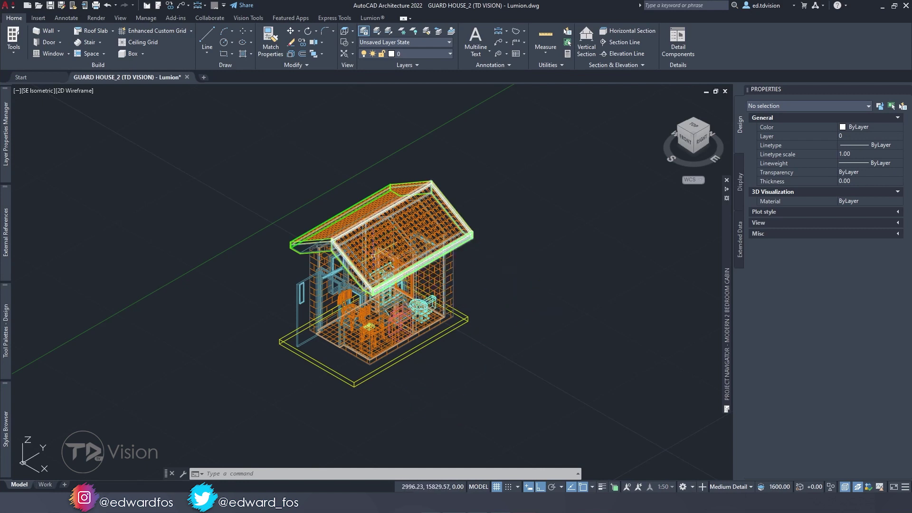
- View the guard house from the front corner and display it in the Conceptual visual style
scroll(373, 255, up, 2)
shift+middle_drag(357, 268, 329, 274)
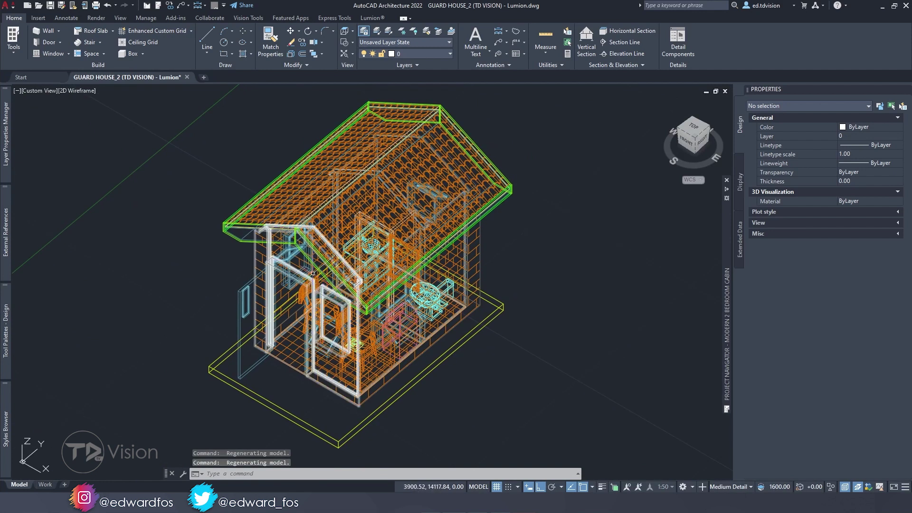
middle_drag(348, 332, 318, 302)
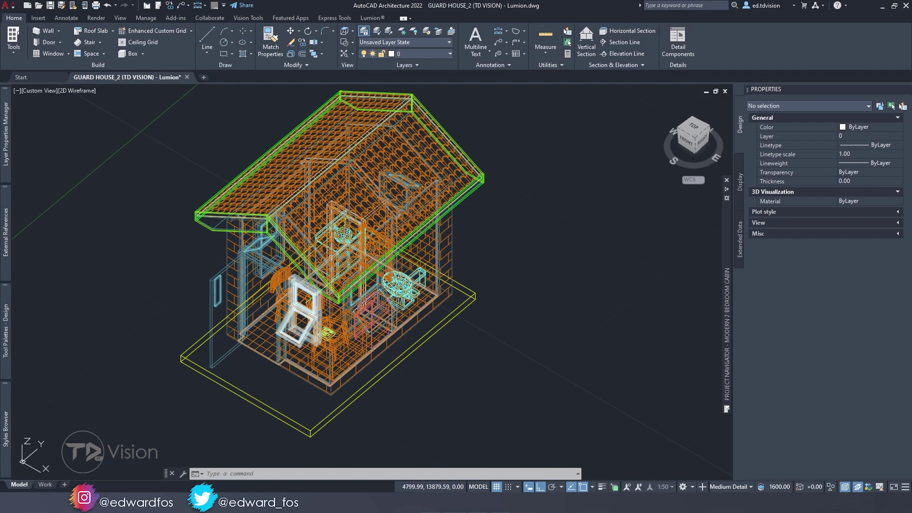
mouse_move(287, 375)
shift+middle_down()
mouse_move(275, 373)
mouse_move(293, 372)
shift+middle_up()
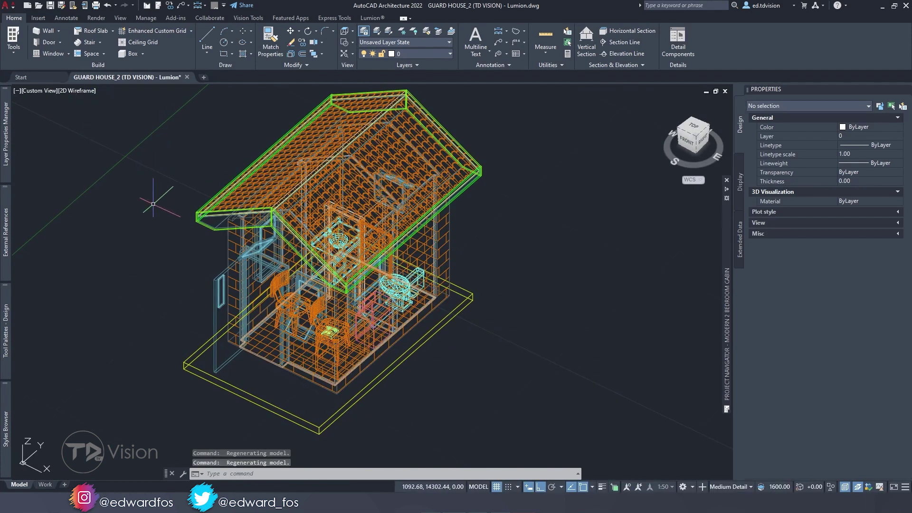
click(85, 94)
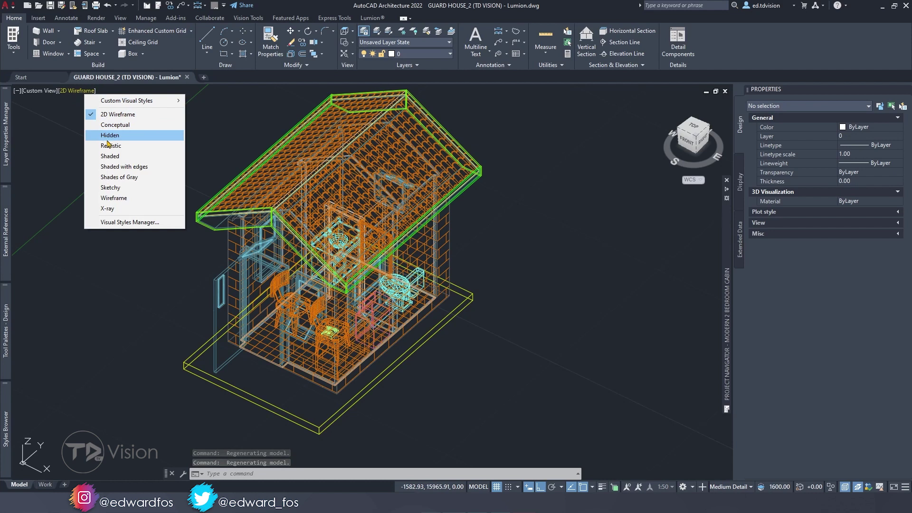
click(109, 128)
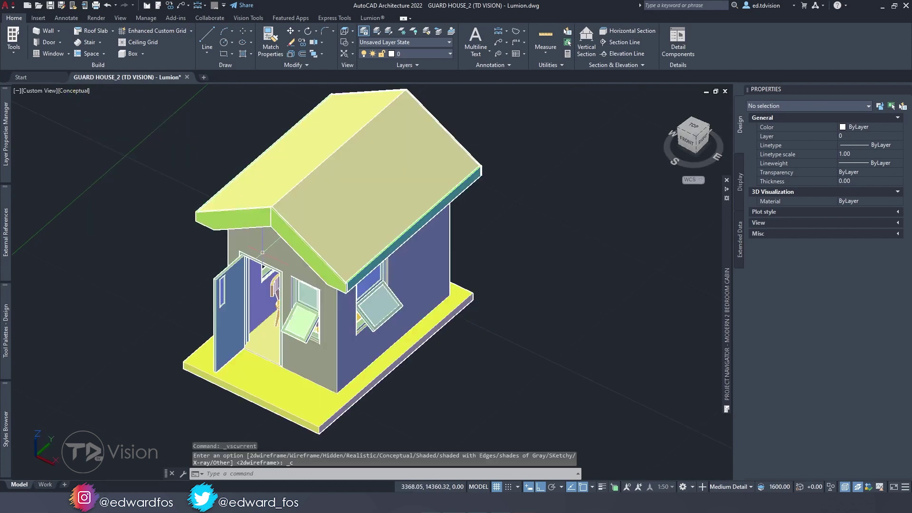
shift+middle_drag(254, 291, 280, 281)
scroll(275, 288, up, 2)
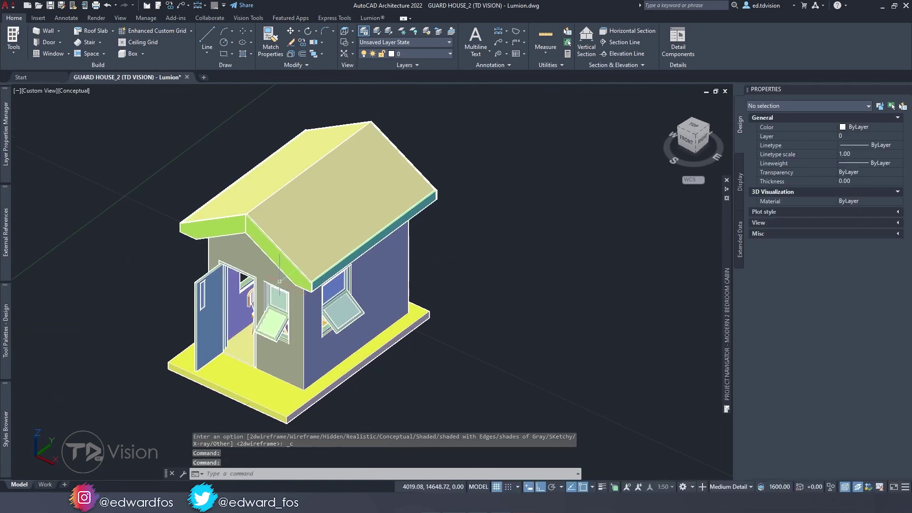
- Examine the side and front walls' properties and the Design tool palette, leaving nothing selected
click(381, 275)
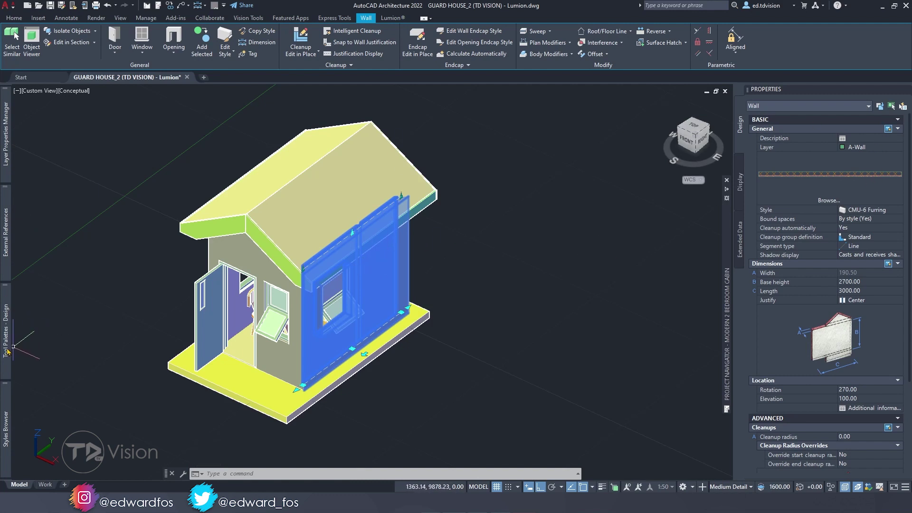
mouse_move(6, 339)
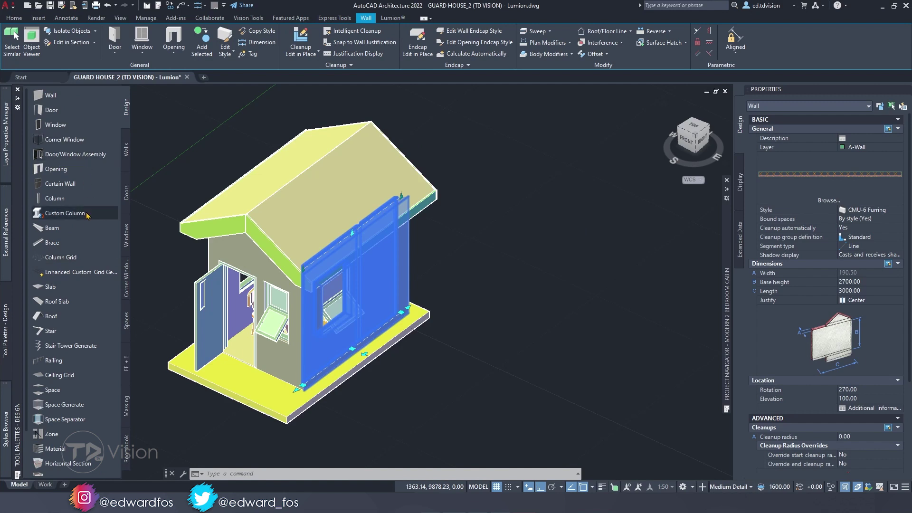
click(241, 208)
click(208, 309)
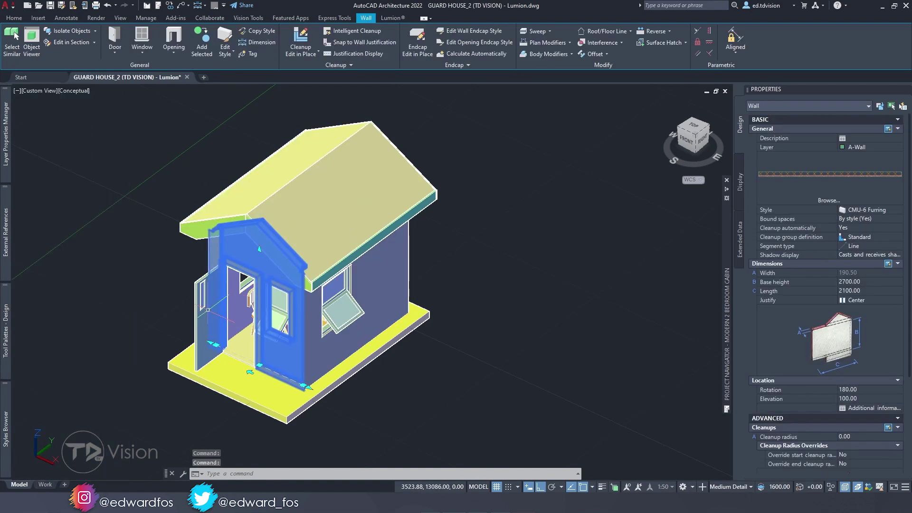
key(Escape)
key(Escape)
key(Escape)
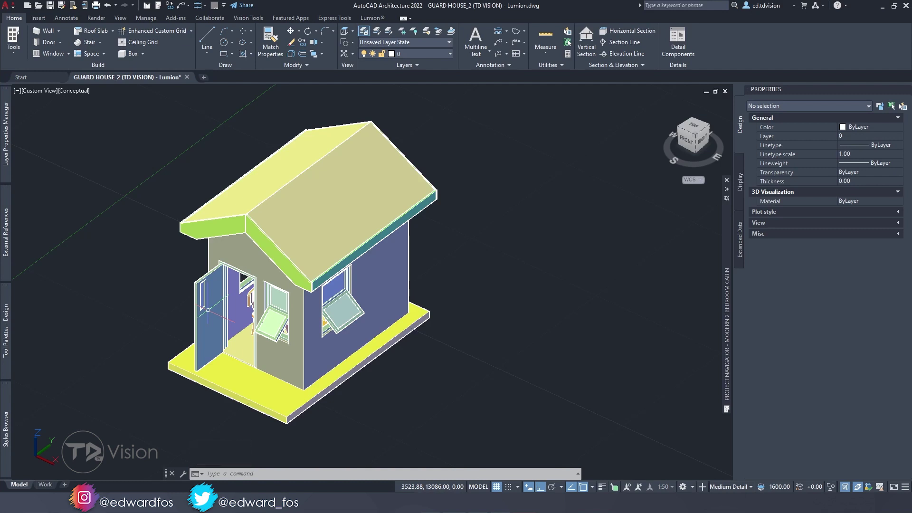
- Display the guard house in the Realistic visual style and look over its roof, wall and window materials
click(73, 90)
click(91, 144)
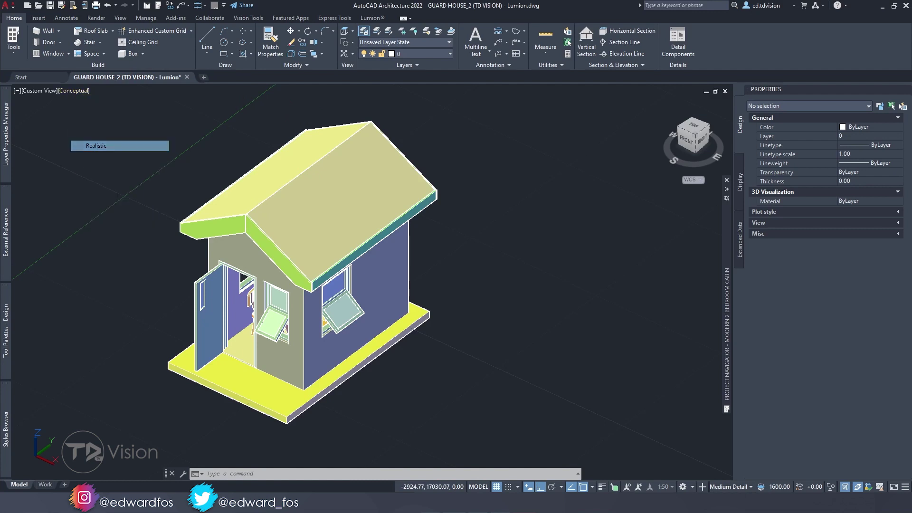
shift+middle_drag(319, 311, 307, 332)
scroll(298, 220, up, 4)
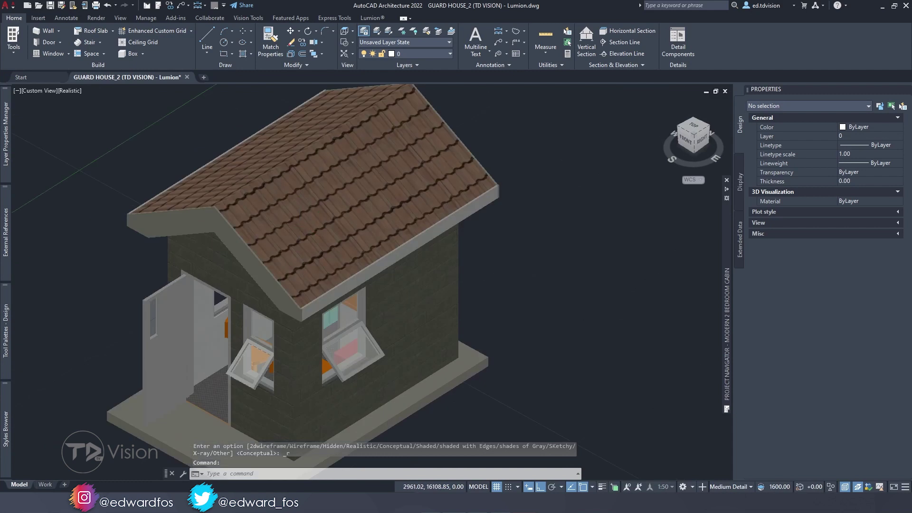
scroll(250, 209, down, 3)
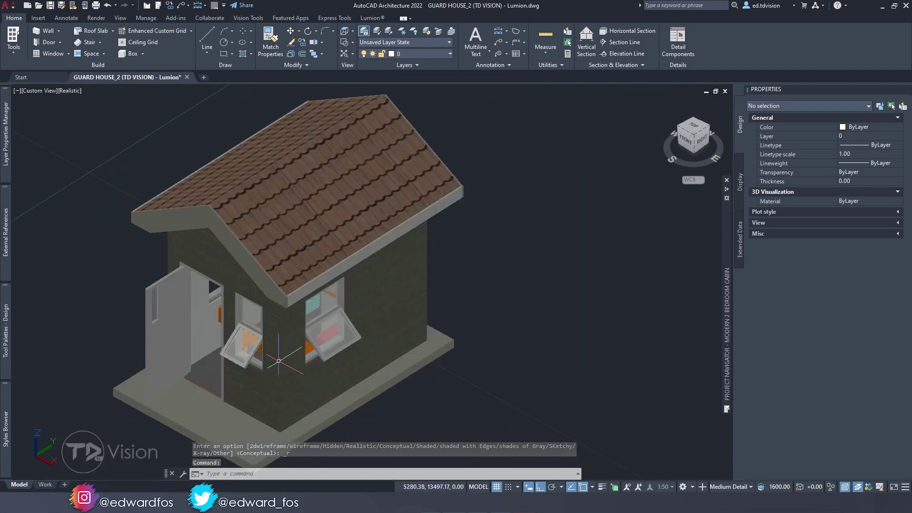
shift+middle_drag(286, 367, 276, 340)
scroll(277, 340, up, 3)
scroll(290, 305, down, 3)
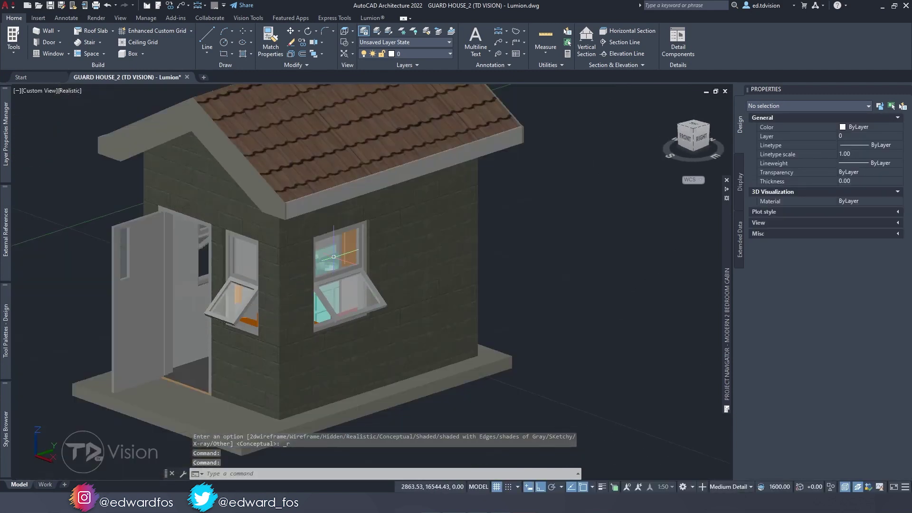
- Inspect the long side wall's properties with materials displayed and clear the selection
shift+middle_drag(290, 305, 418, 251)
click(418, 251)
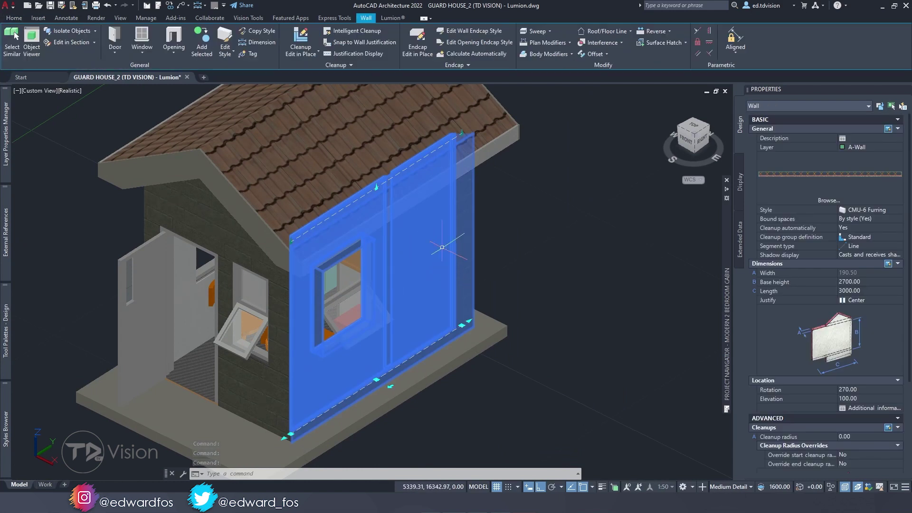
key(Escape)
key(Escape)
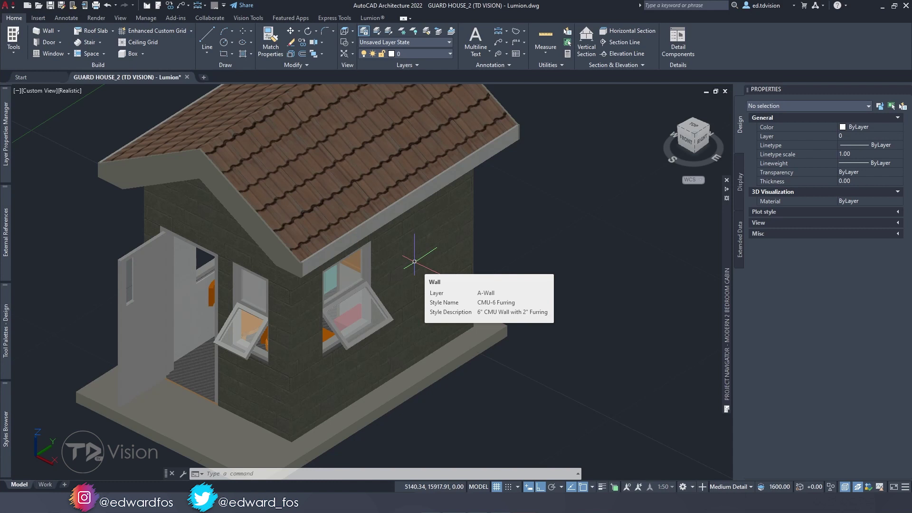
- Inspect the entrance door and the base slab together up close and clear the selection
scroll(414, 262, down, 3)
scroll(414, 259, up, 2)
middle_drag(251, 312, 260, 235)
scroll(189, 275, up, 2)
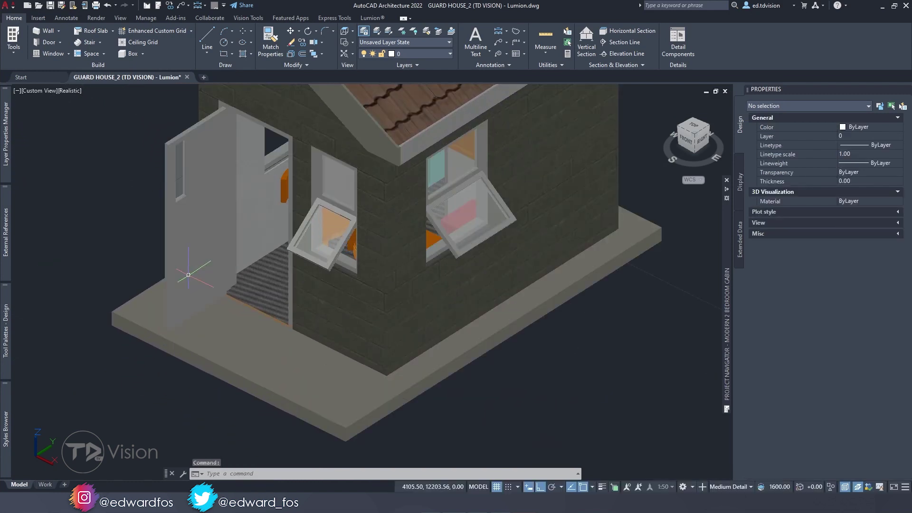
click(202, 237)
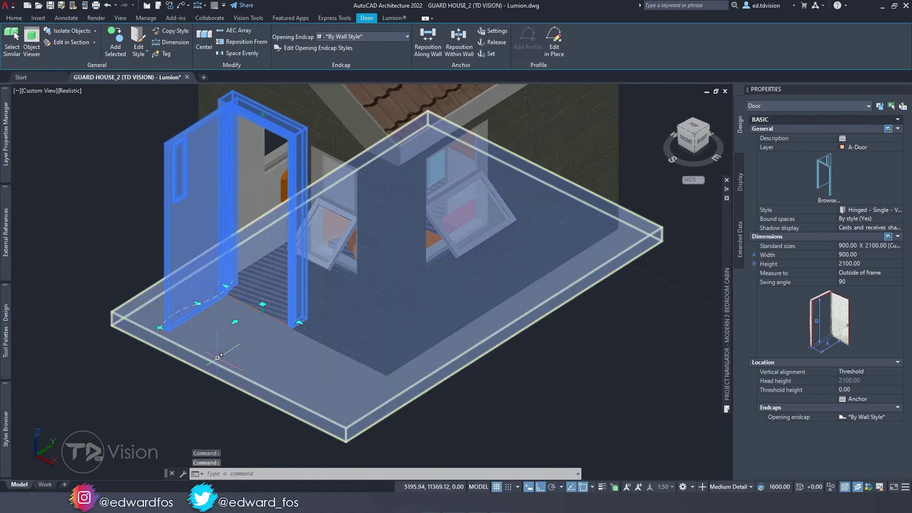
click(217, 357)
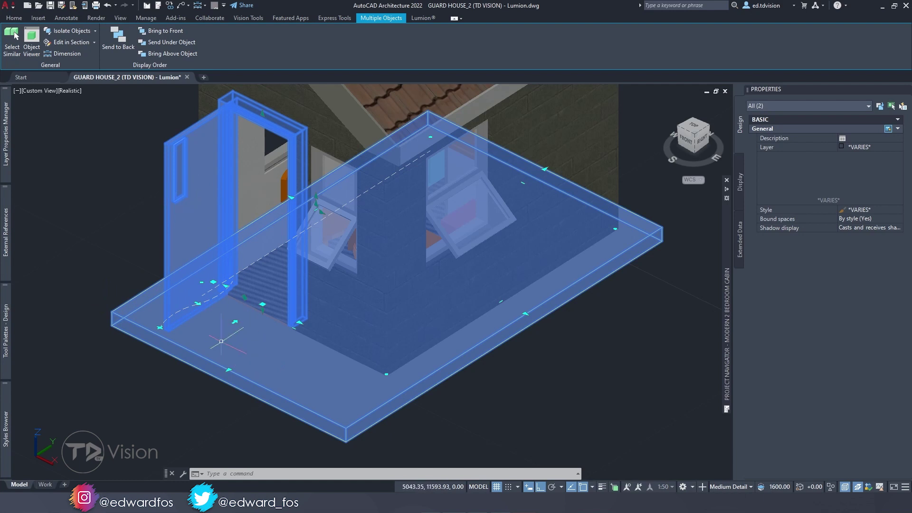
key(Escape)
key(Escape)
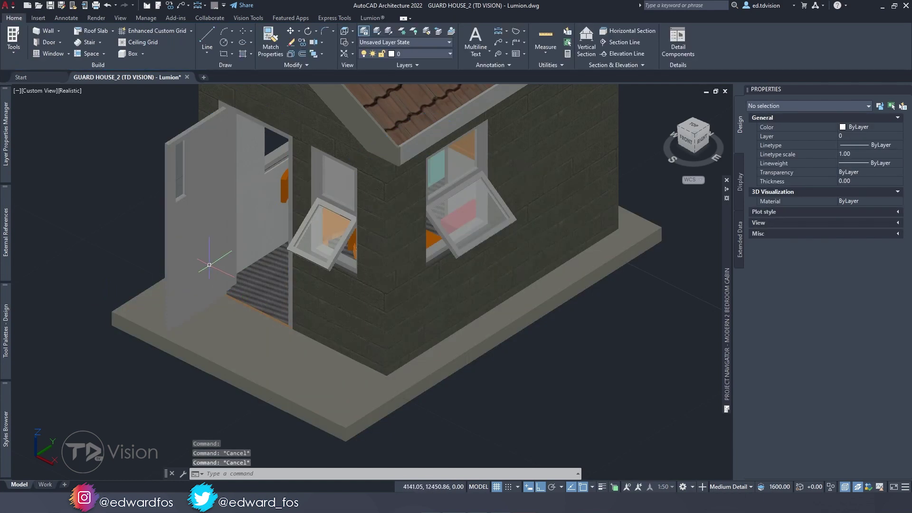
- Select the guard house's entrance door and open the material assignments of its door style
scroll(265, 255, down, 2)
shift+middle_drag(265, 255, 237, 306)
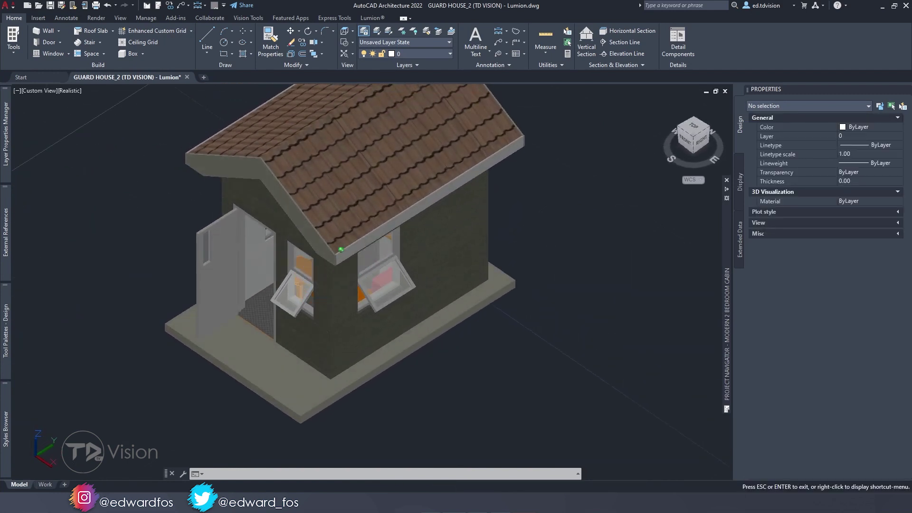
scroll(254, 300, up, 2)
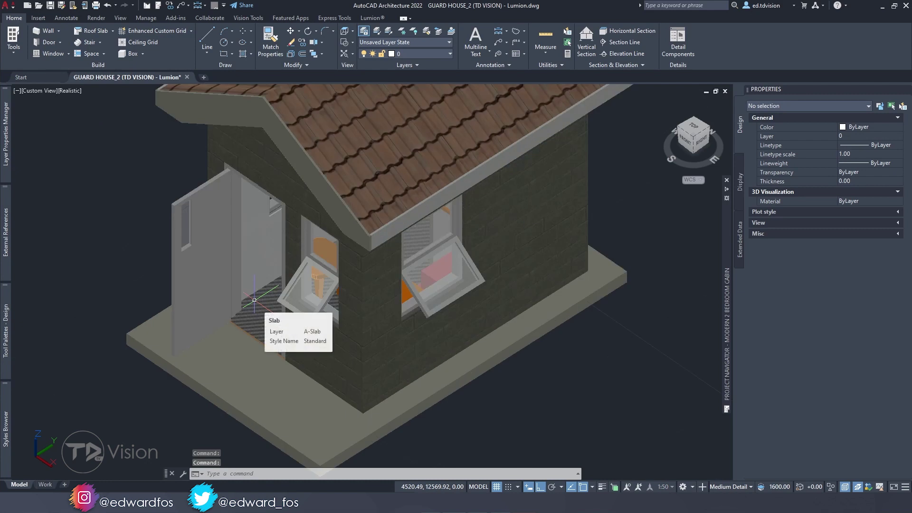
scroll(255, 299, down, 2)
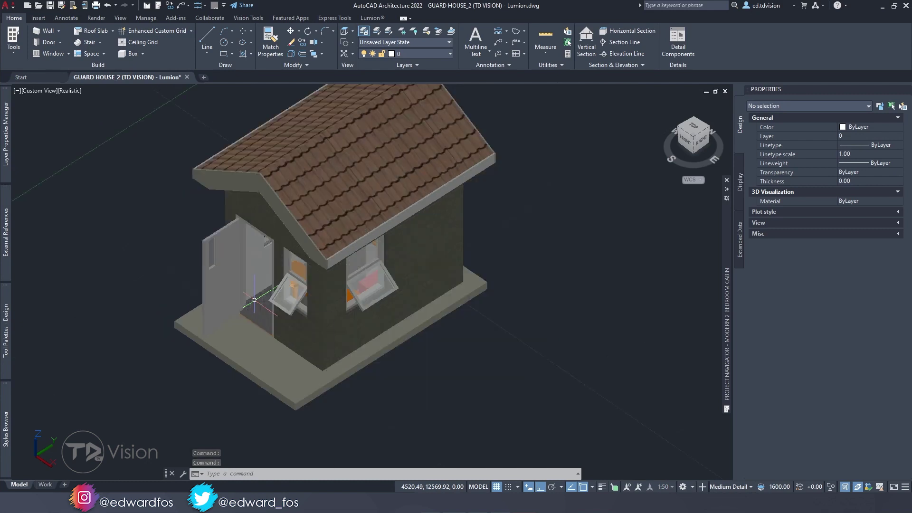
click(217, 275)
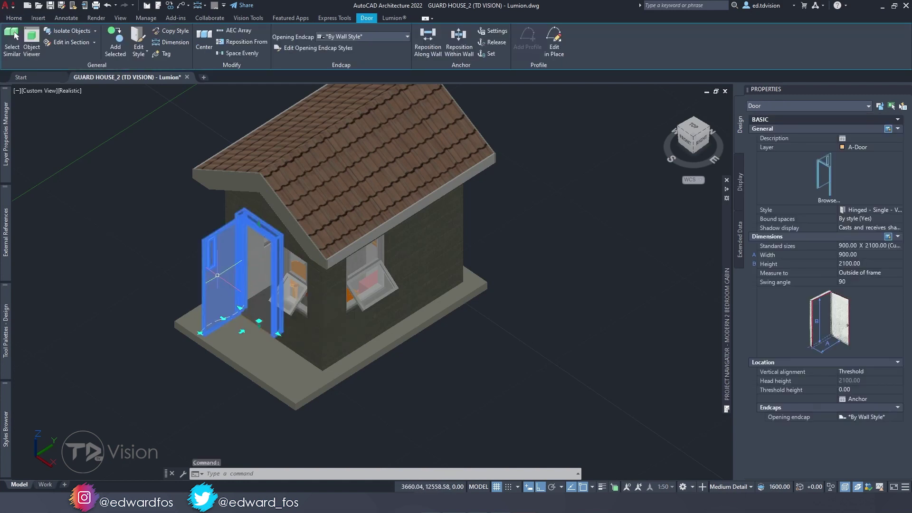
click(143, 34)
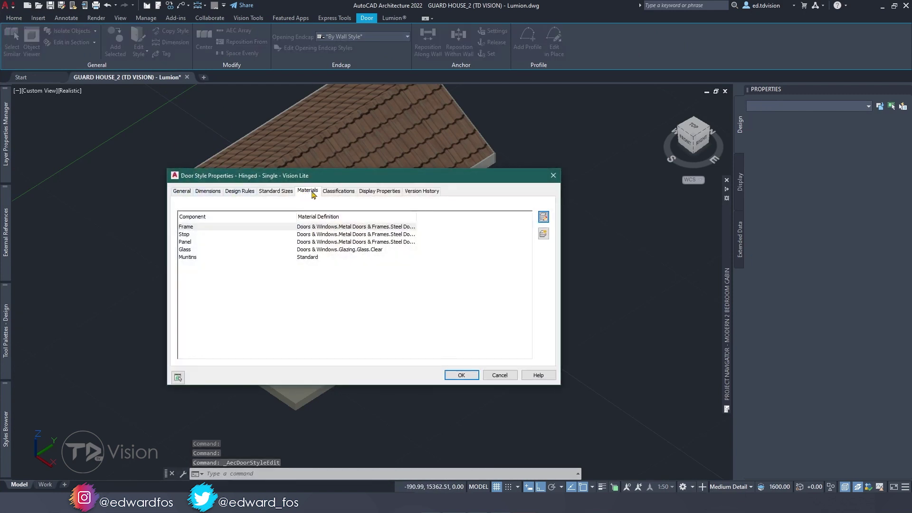
- Go through the door style's Frame, Stop, Panel, Glass and Muntins components with the door visible beside the dialog
click(195, 228)
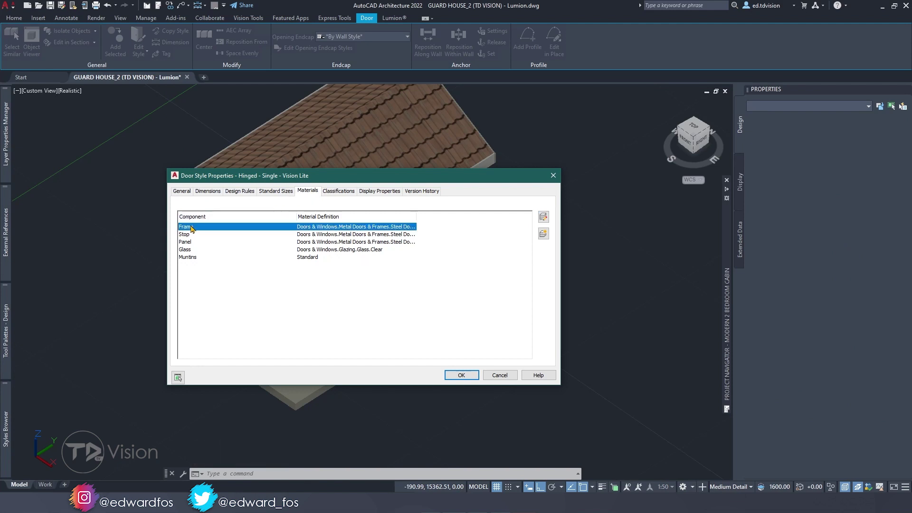
shift+click(189, 258)
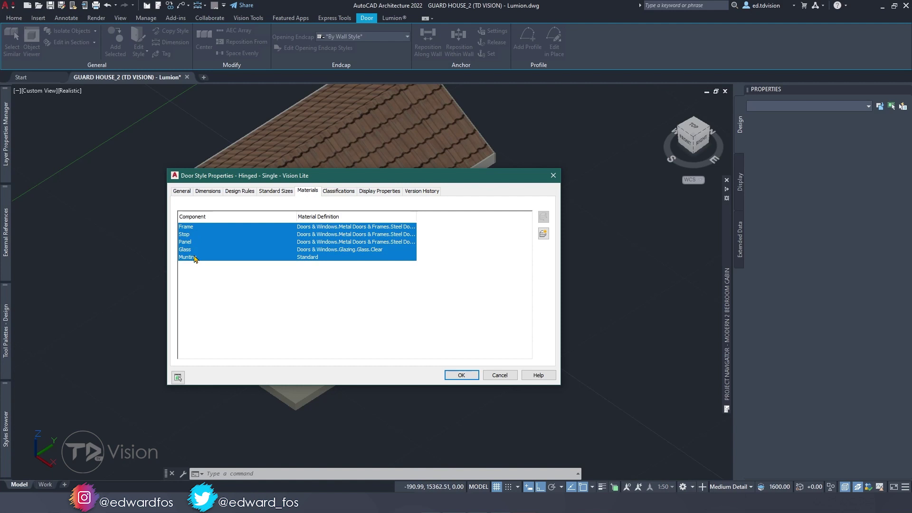
drag(226, 179, 467, 173)
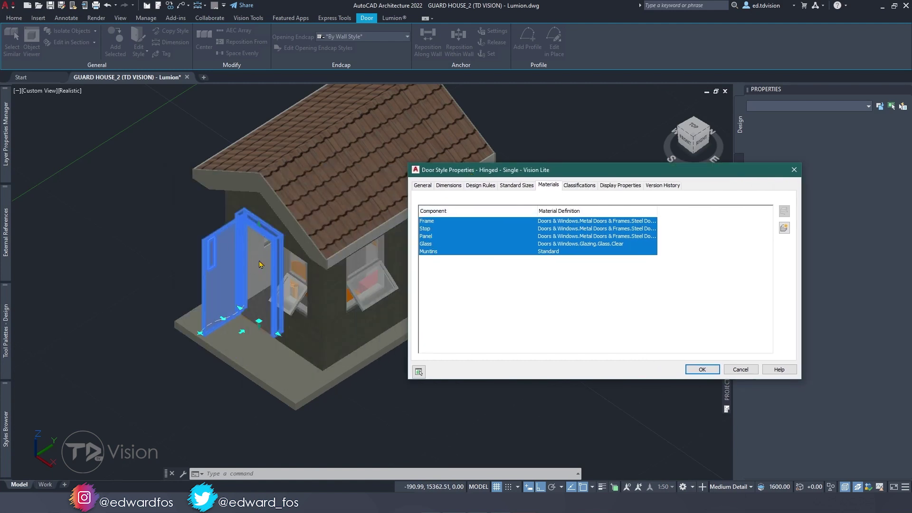
click(436, 225)
click(427, 230)
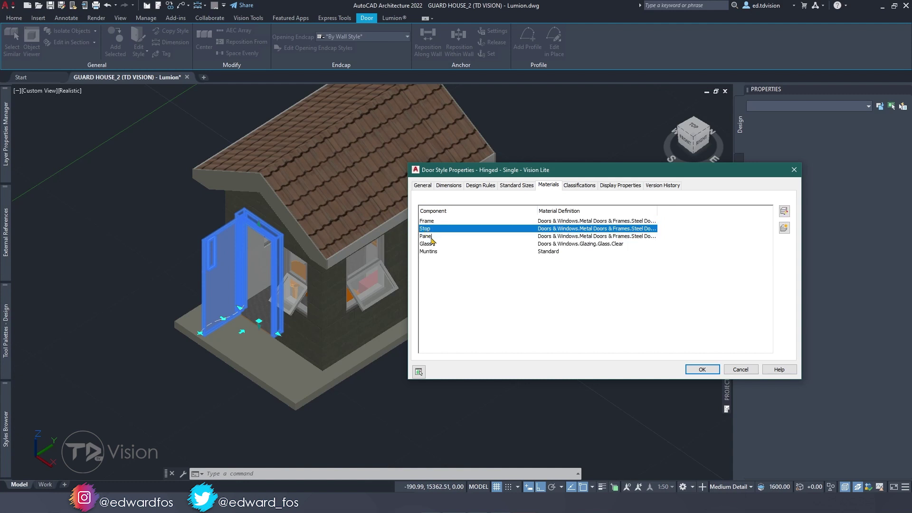
click(431, 237)
click(432, 244)
click(434, 252)
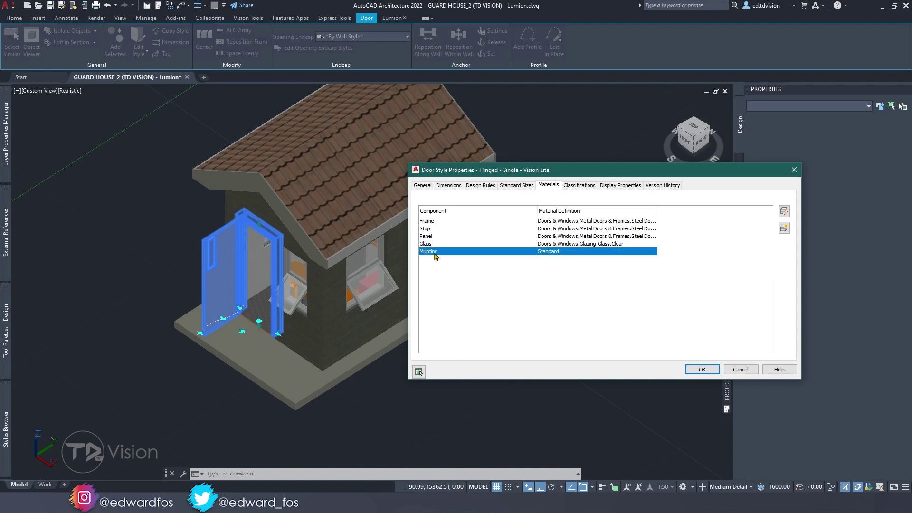
- Widen the material definition column and review the materials of the frame, stop, panel and glass, including the alternatives offered for the panel
drag(658, 211, 724, 215)
drag(632, 171, 468, 177)
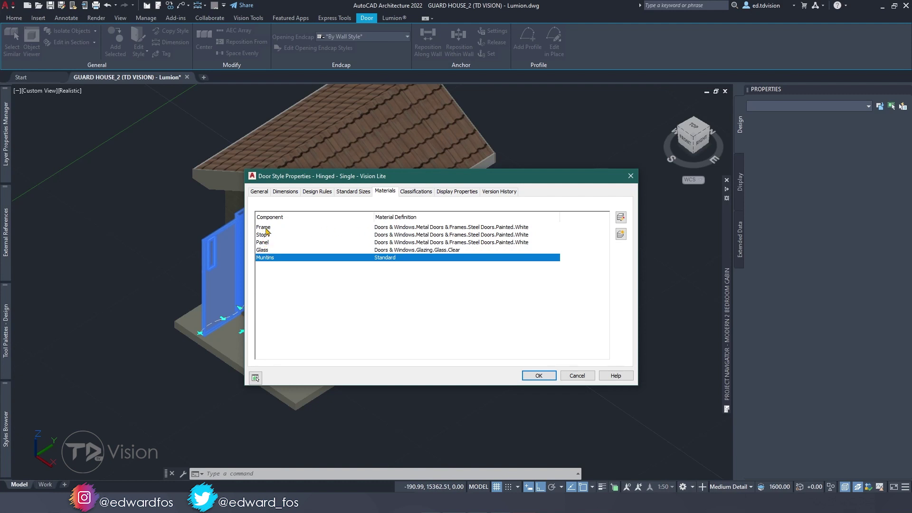
click(427, 227)
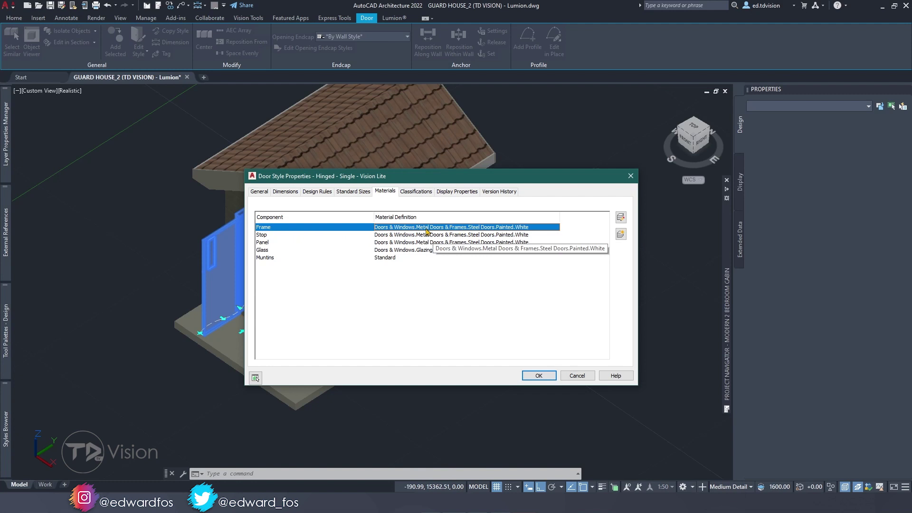
shift+click(266, 244)
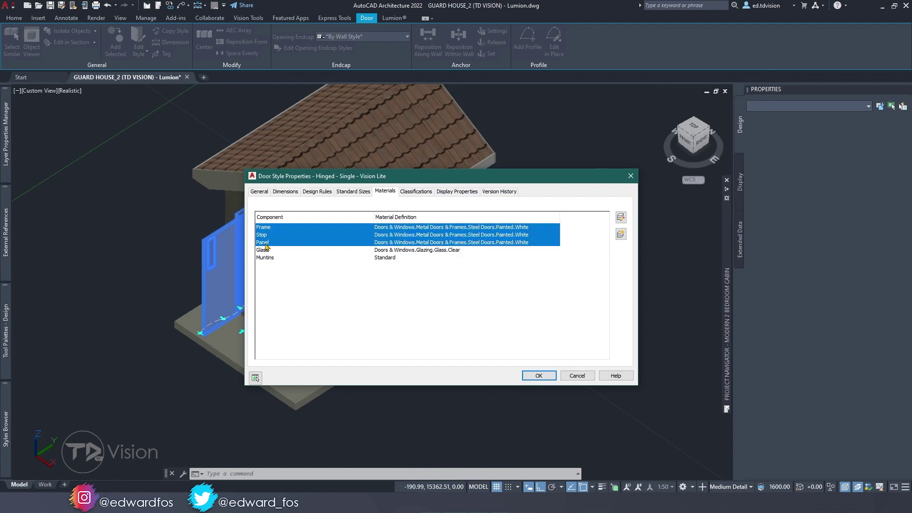
click(493, 244)
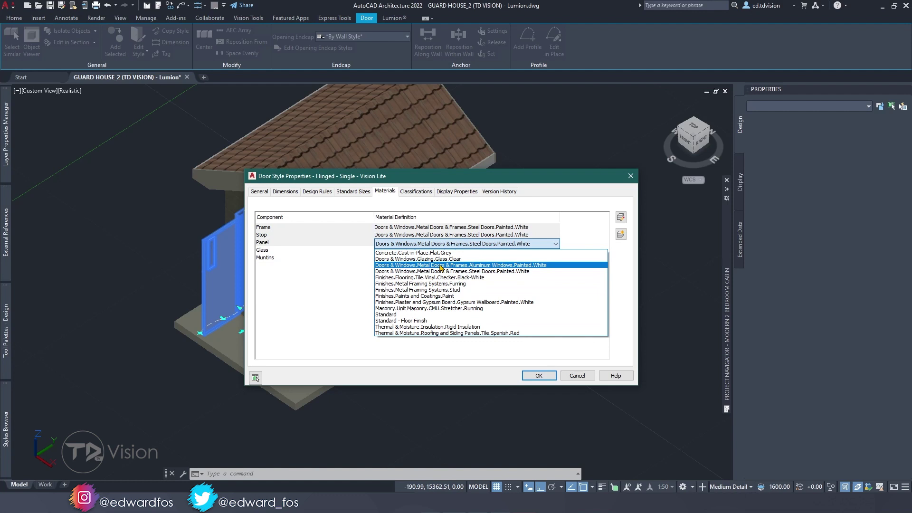
key(Escape)
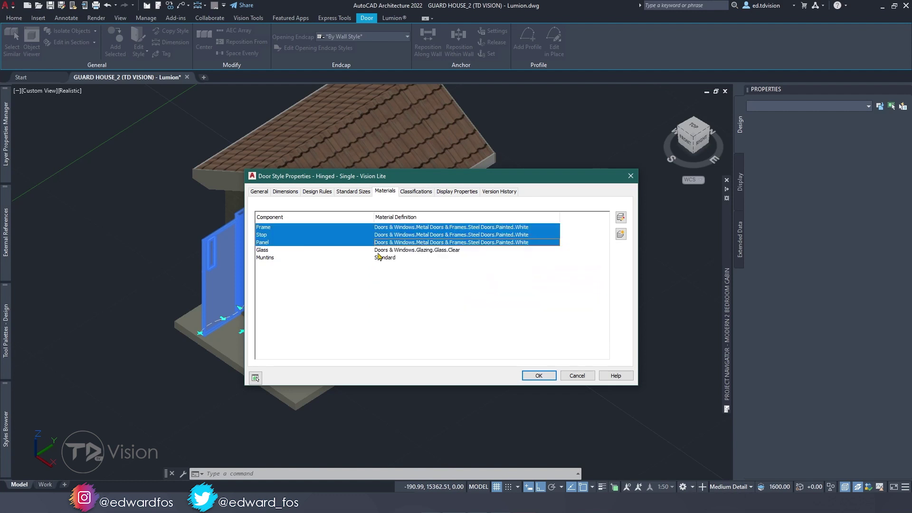
click(275, 250)
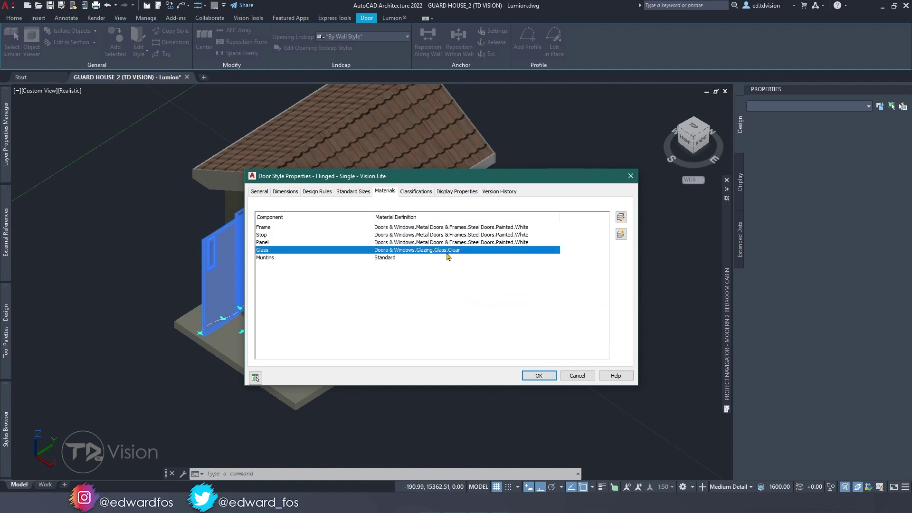